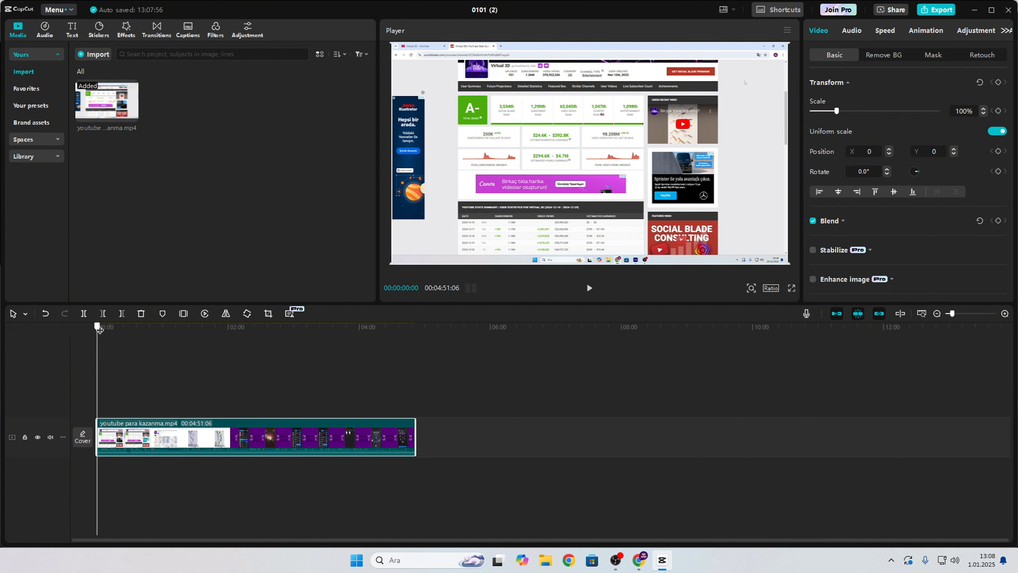
Split the youtube para kazanma.mp4 clip into four segments at about 0:47, 1:52 and 3:42
{"action": "left_click_drag", "start_coordinate": [96, 327], "coordinate": [233, 329]}
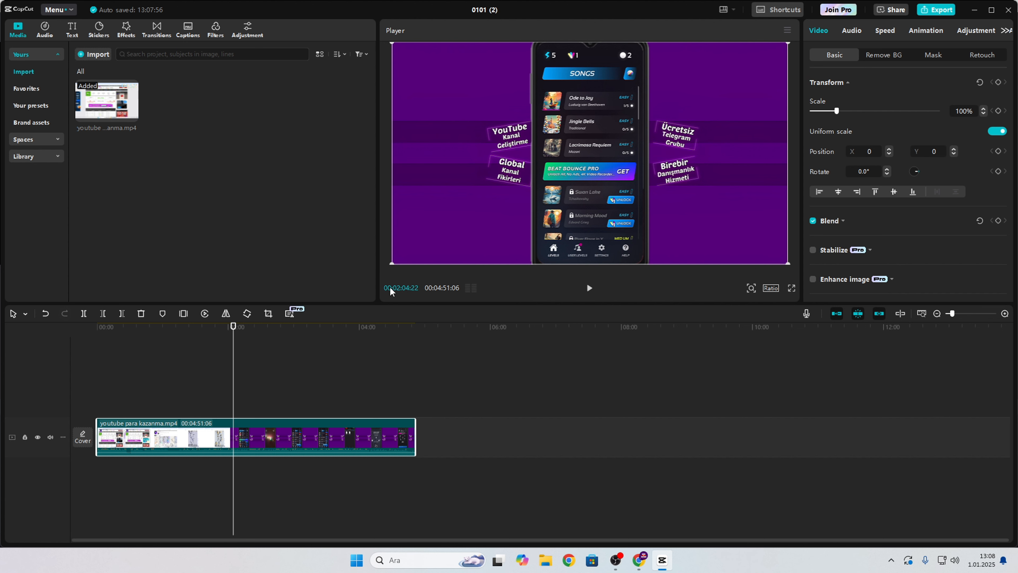
{"action": "left_click_drag", "start_coordinate": [233, 326], "coordinate": [95, 357]}
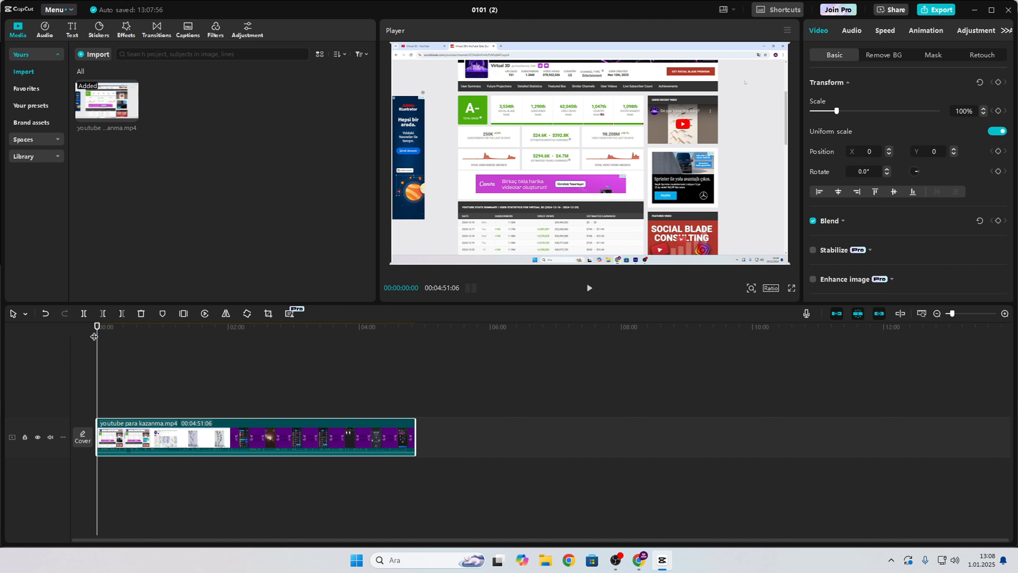
{"action": "left_click_drag", "start_coordinate": [96, 326], "coordinate": [96, 353]}
{"action": "left_click_drag", "start_coordinate": [96, 327], "coordinate": [340, 326]}
{"action": "key", "text": "ctrl+b"}
{"action": "key", "text": "ctrl+b"}
{"action": "key", "text": "ctrl+b"}
{"action": "left_click", "coordinate": [513, 390]}
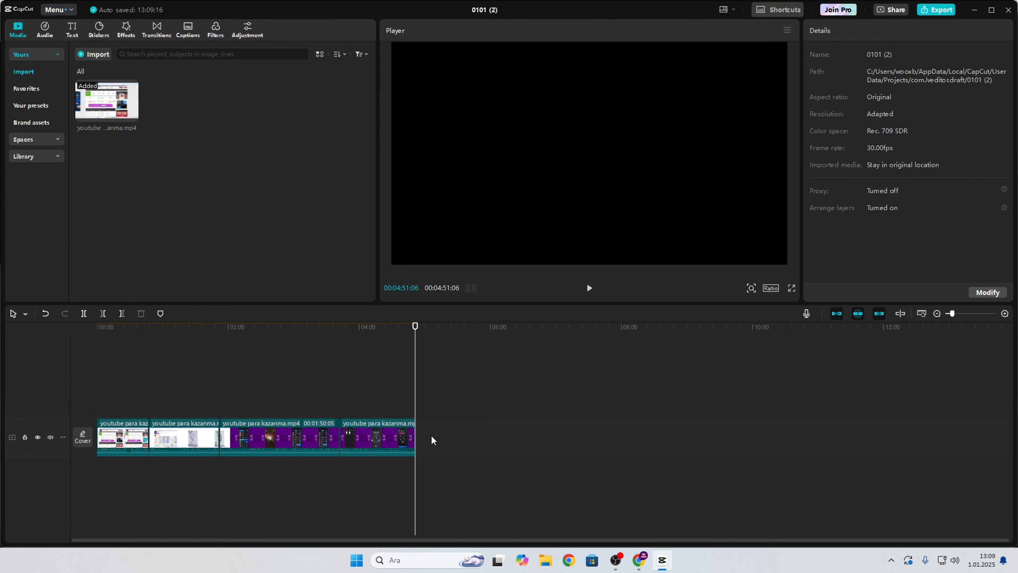
Examine the timeline from its start at second-by-second detail and again as an overview of all four segments
{"action": "left_click", "coordinate": [97, 332]}
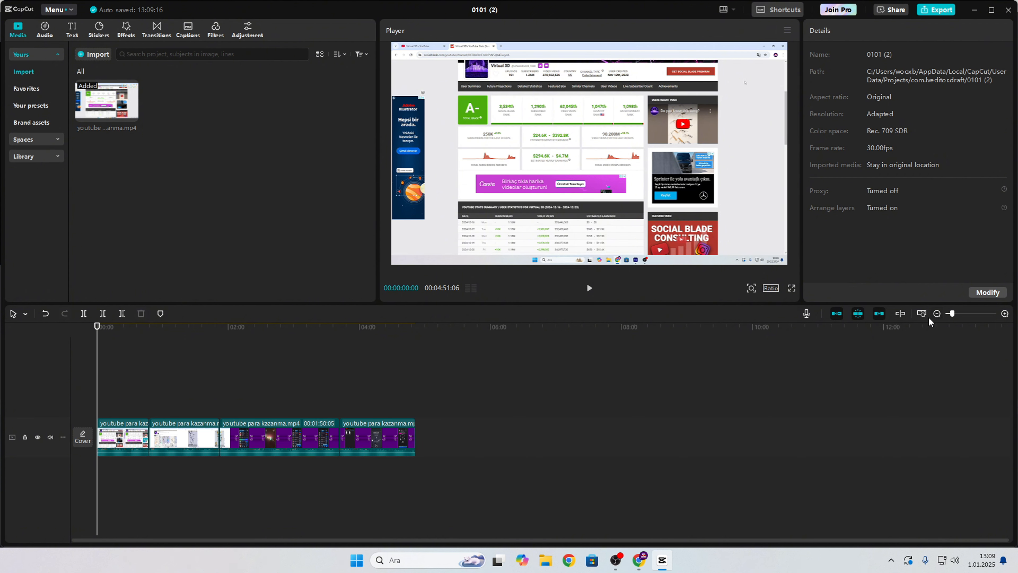
{"action": "left_click", "coordinate": [1002, 314]}
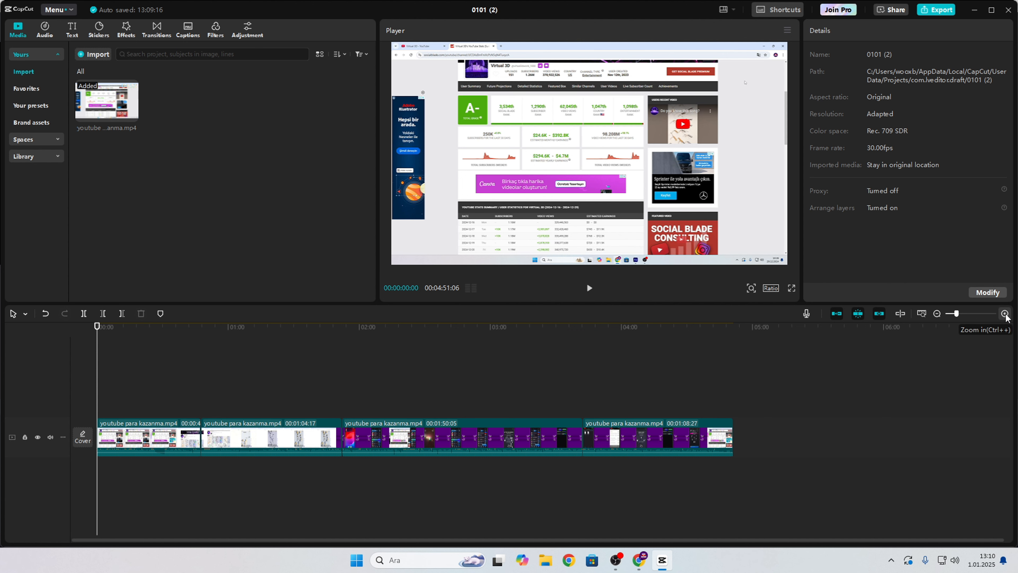
{"action": "left_click", "coordinate": [1005, 314]}
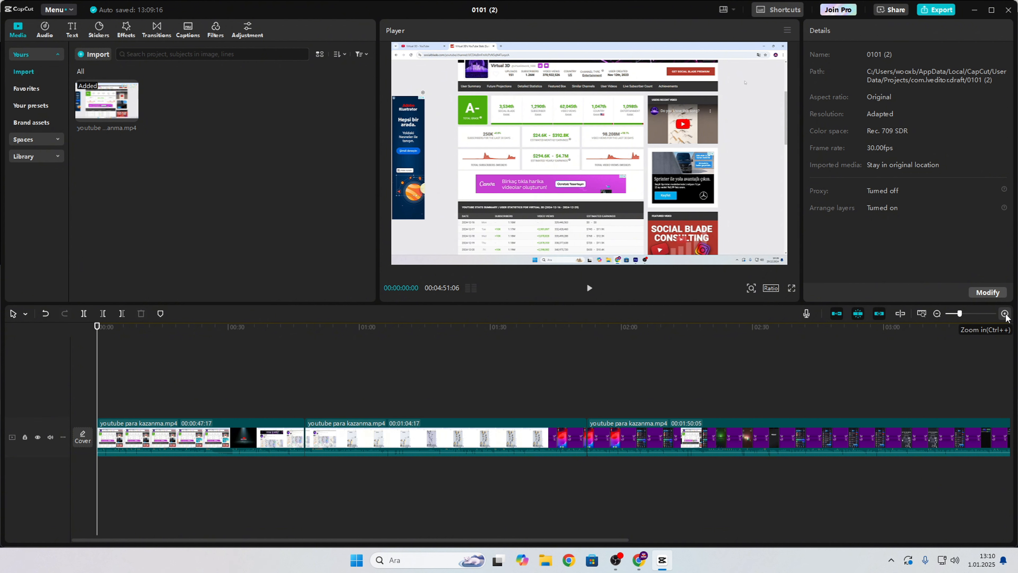
{"action": "left_click", "coordinate": [1005, 314]}
{"action": "left_click", "coordinate": [1005, 314]}
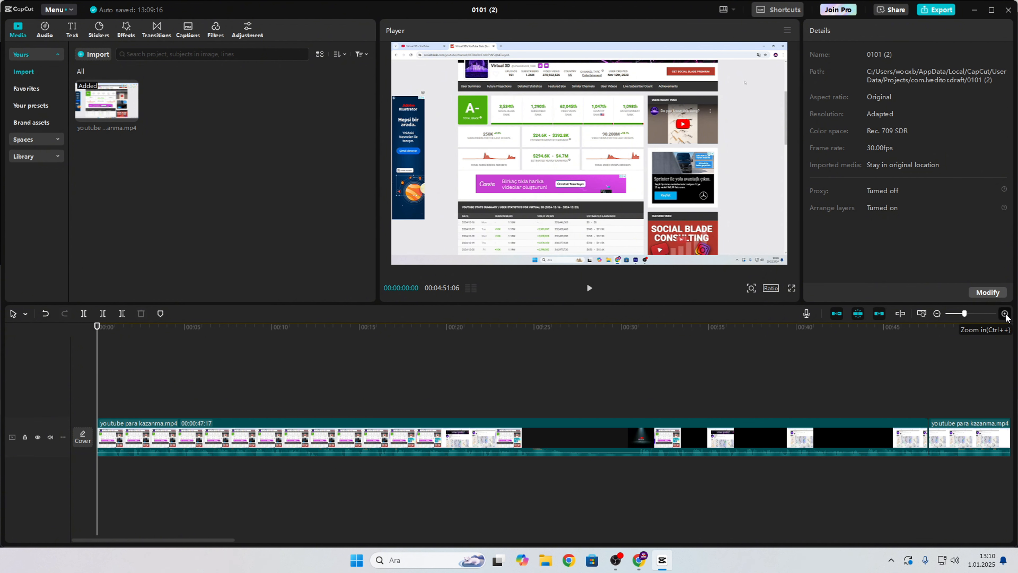
{"action": "left_click", "coordinate": [1005, 314]}
{"action": "left_click", "coordinate": [1005, 314]}
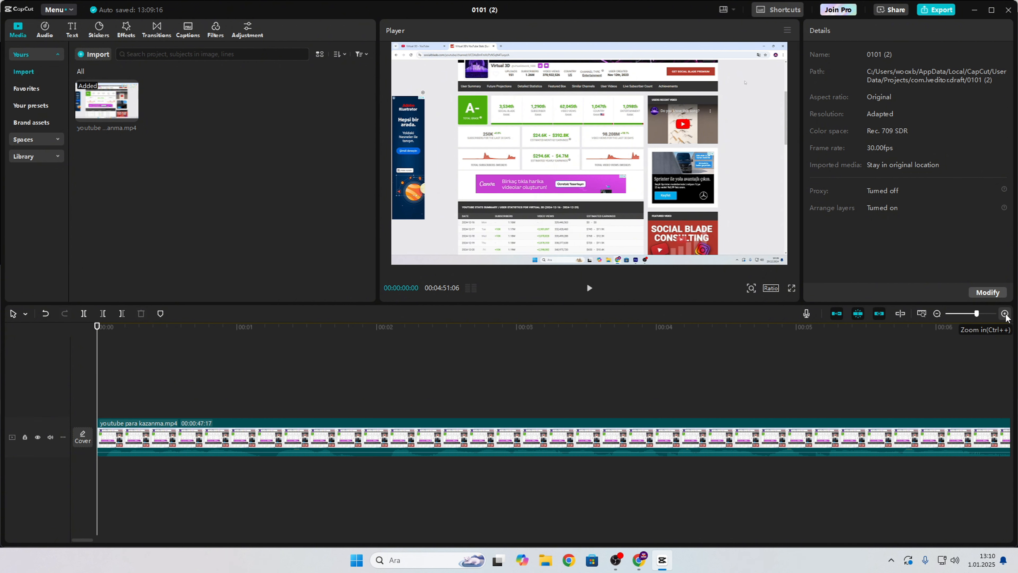
{"action": "left_click", "coordinate": [255, 328]}
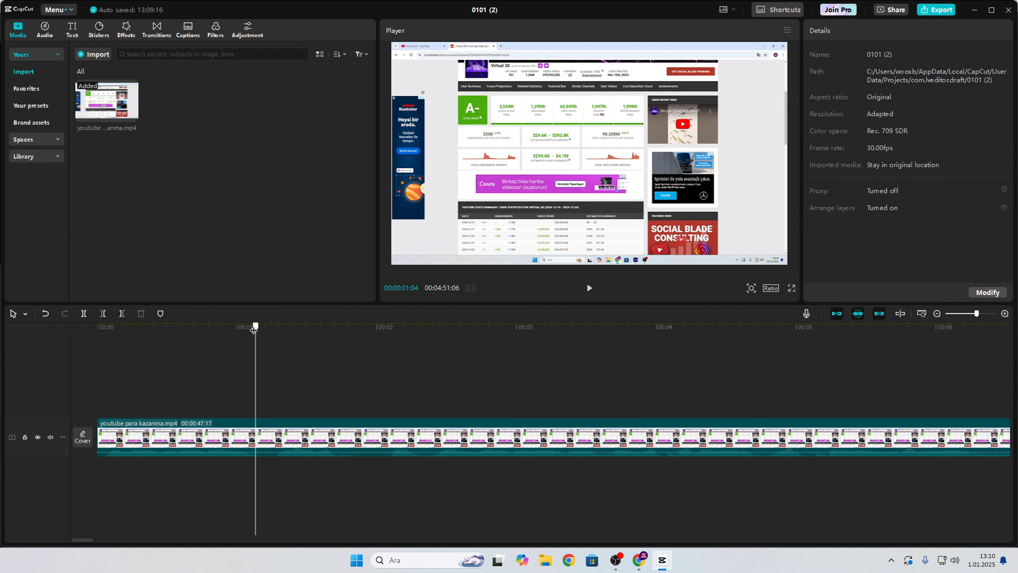
{"action": "left_click_drag", "start_coordinate": [253, 328], "coordinate": [96, 327]}
{"action": "left_click", "coordinate": [937, 314]}
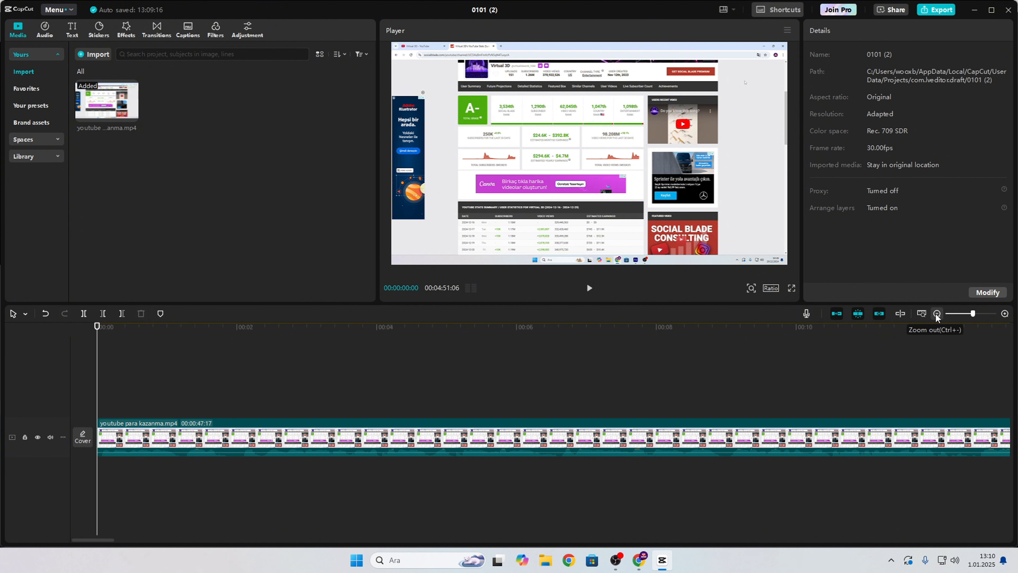
{"action": "left_click", "coordinate": [937, 314]}
{"action": "left_click", "coordinate": [936, 314]}
{"action": "left_click", "coordinate": [936, 314]}
{"action": "left_click", "coordinate": [936, 314]}
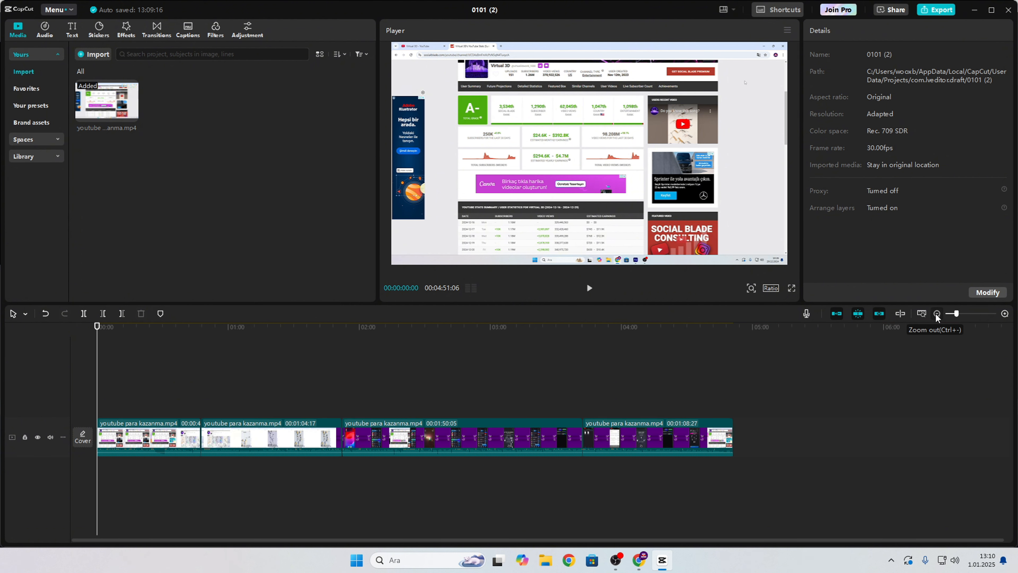
{"action": "left_click", "coordinate": [937, 314]}
{"action": "left_click", "coordinate": [936, 314]}
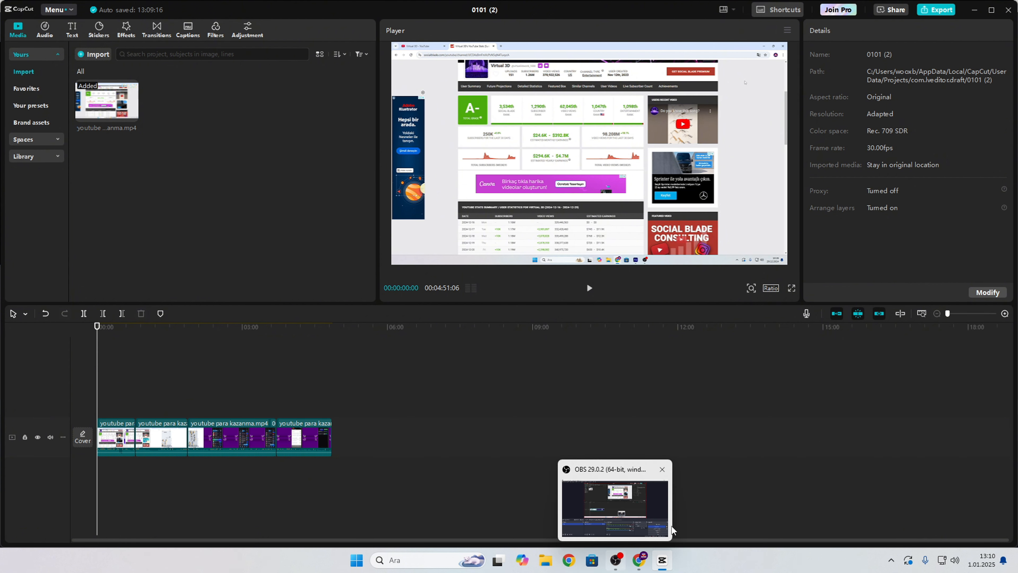
Select the first segment and place the playhead at 00:00:16:08 with the timeline enlarged for precise cutting
{"action": "left_click", "coordinate": [1004, 314]}
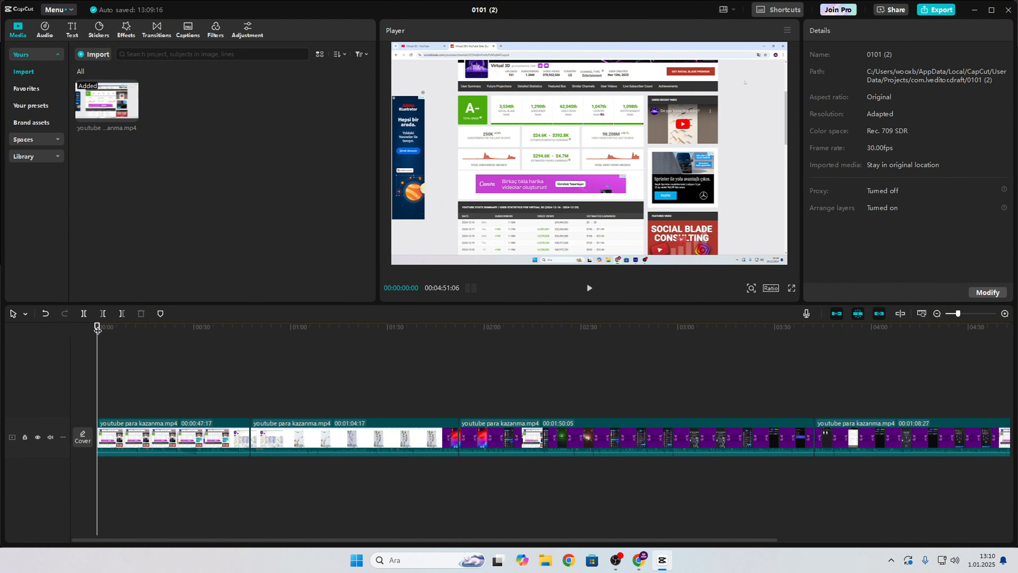
{"action": "left_click_drag", "start_coordinate": [98, 328], "coordinate": [149, 345]}
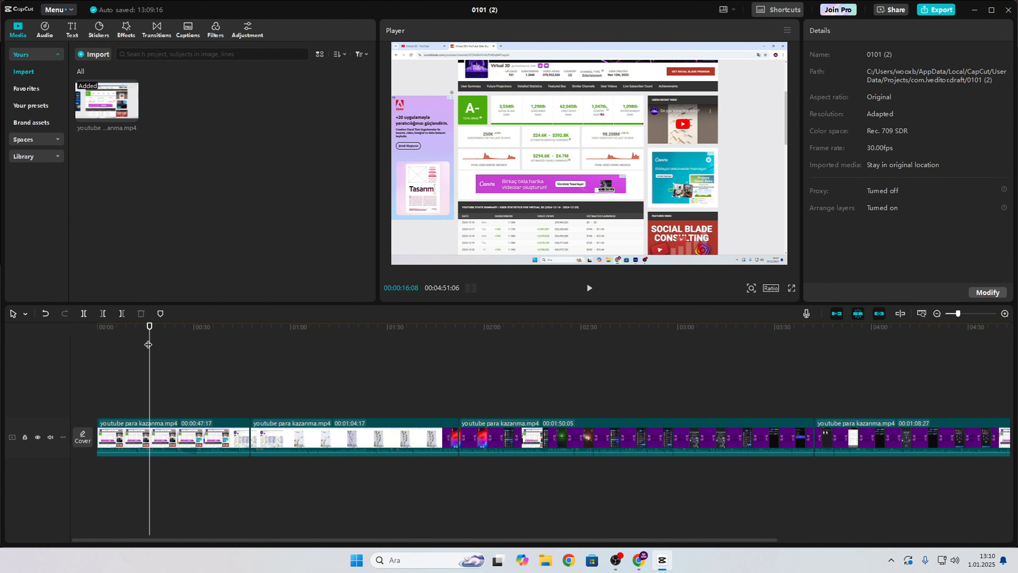
{"action": "left_click", "coordinate": [156, 428]}
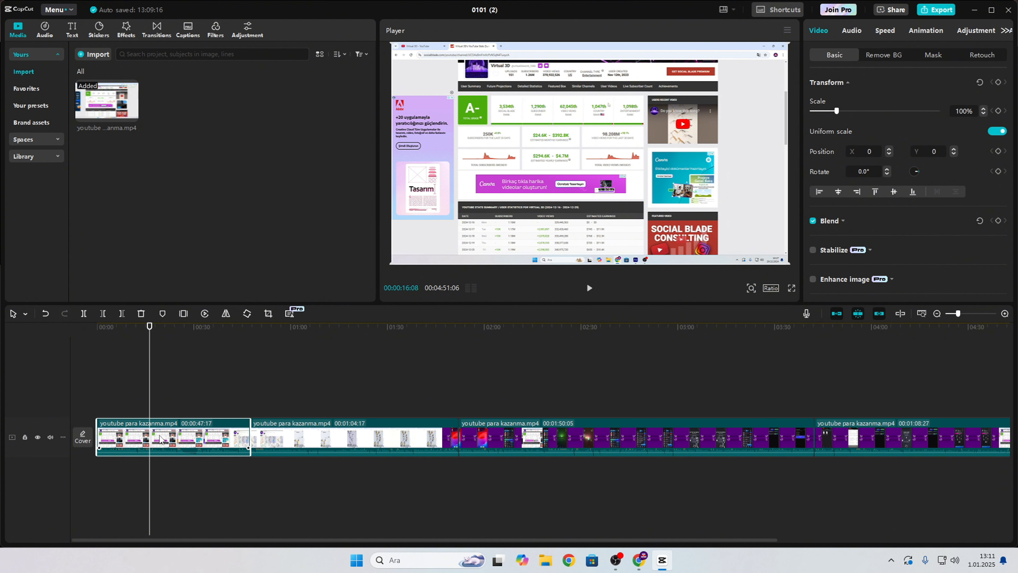
{"action": "left_click", "coordinate": [1005, 313]}
{"action": "left_click", "coordinate": [1005, 313]}
{"action": "left_click", "coordinate": [1008, 315]}
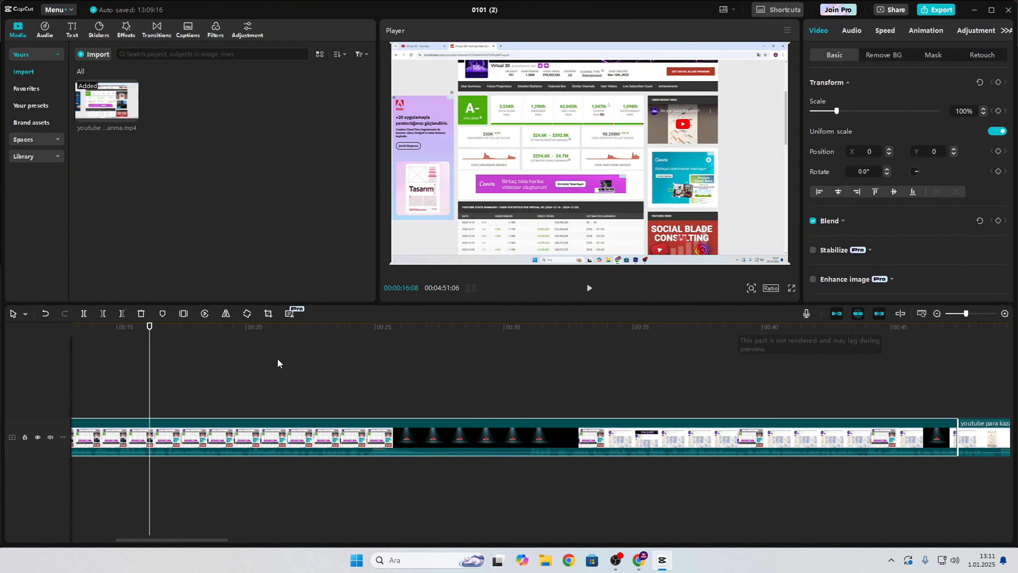
{"action": "mouse_move", "coordinate": [150, 338]}
{"action": "left_mouse_down"}
{"action": "mouse_move", "coordinate": [159, 338]}
{"action": "mouse_move", "coordinate": [149, 344]}
{"action": "left_mouse_up"}
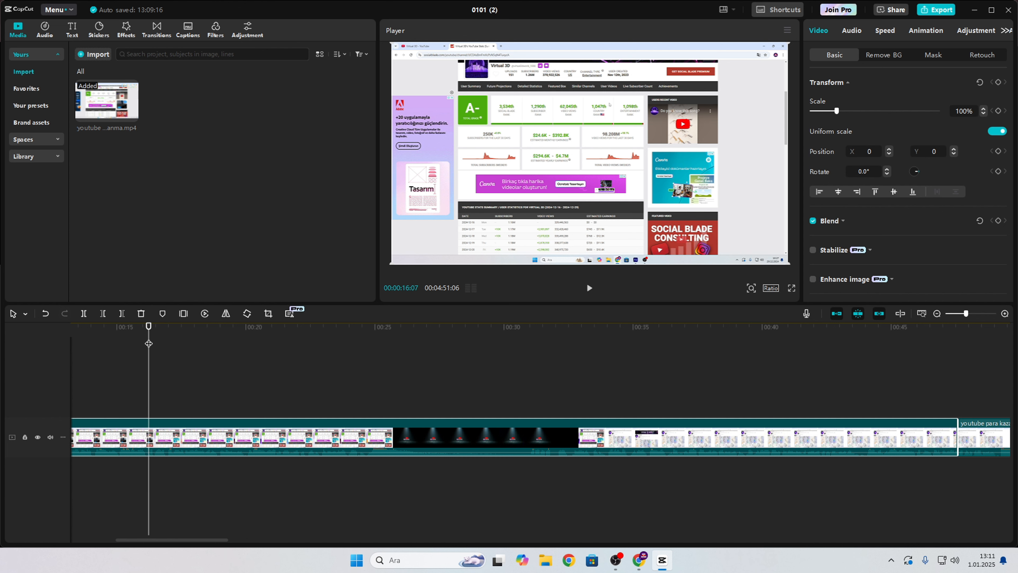
{"action": "left_click", "coordinate": [1005, 313]}
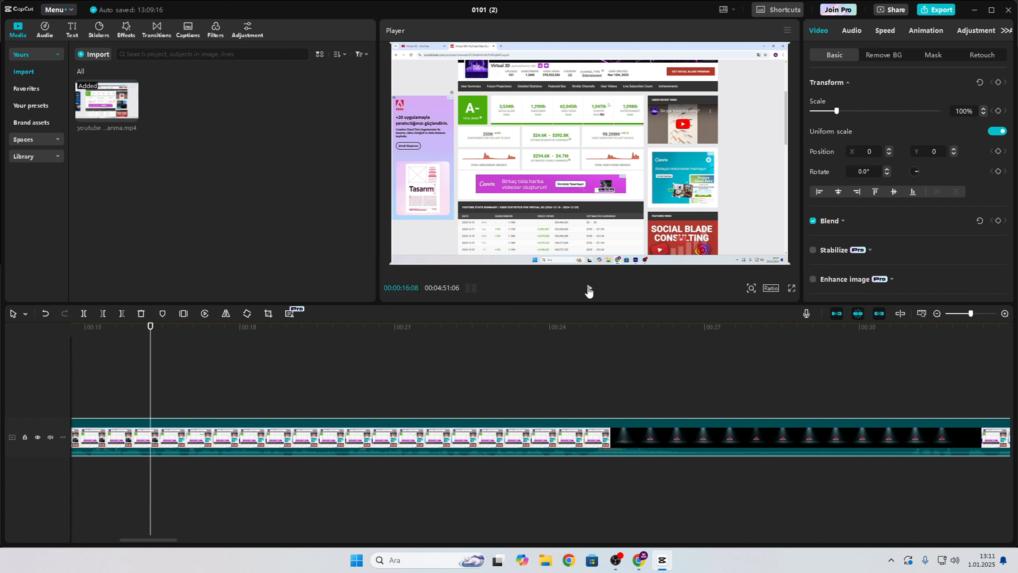
Preview the passage from 00:00:16:08 and split the first segment at that point
{"action": "left_click", "coordinate": [588, 288]}
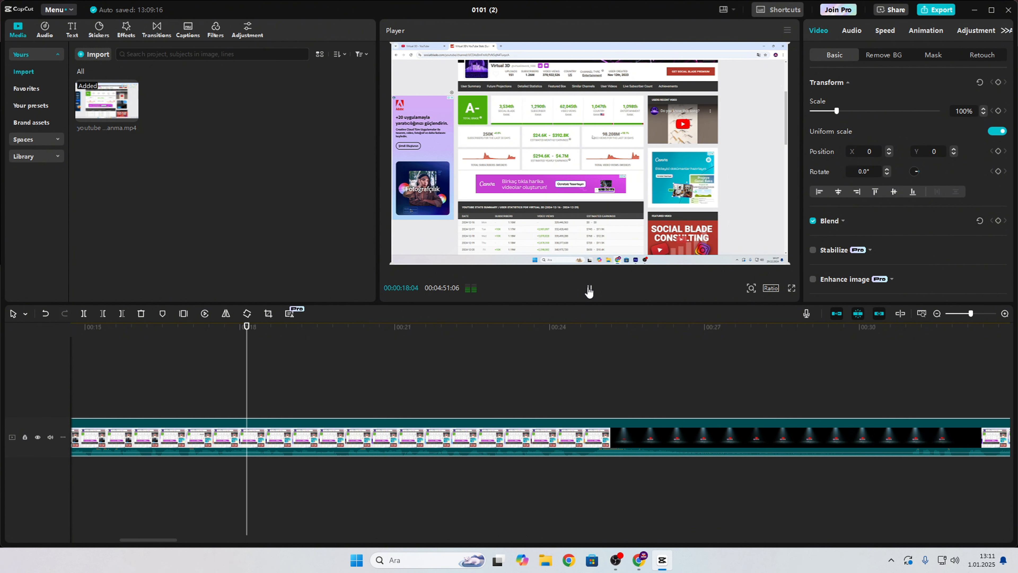
{"action": "left_click", "coordinate": [151, 342]}
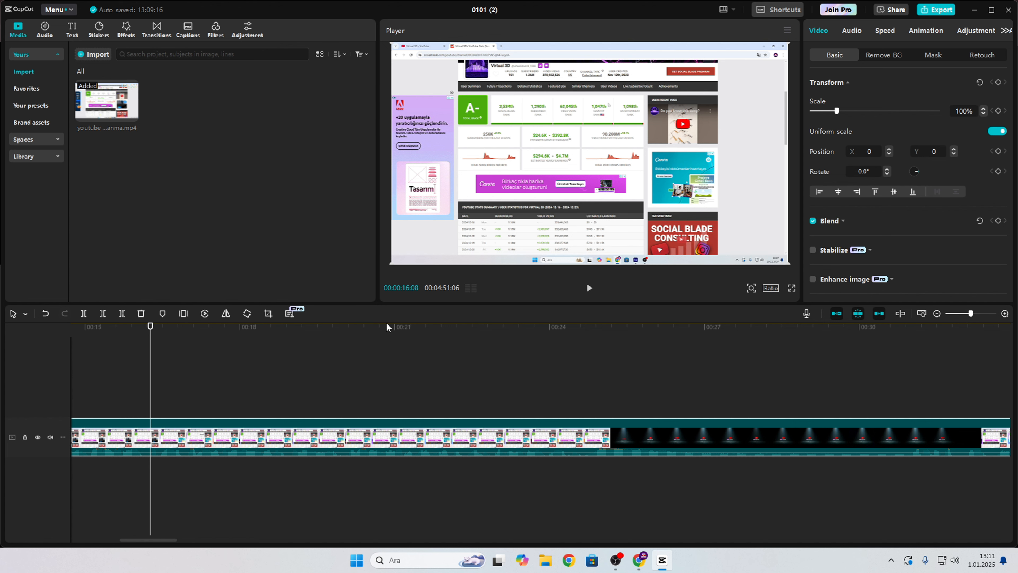
{"action": "left_click", "coordinate": [588, 288]}
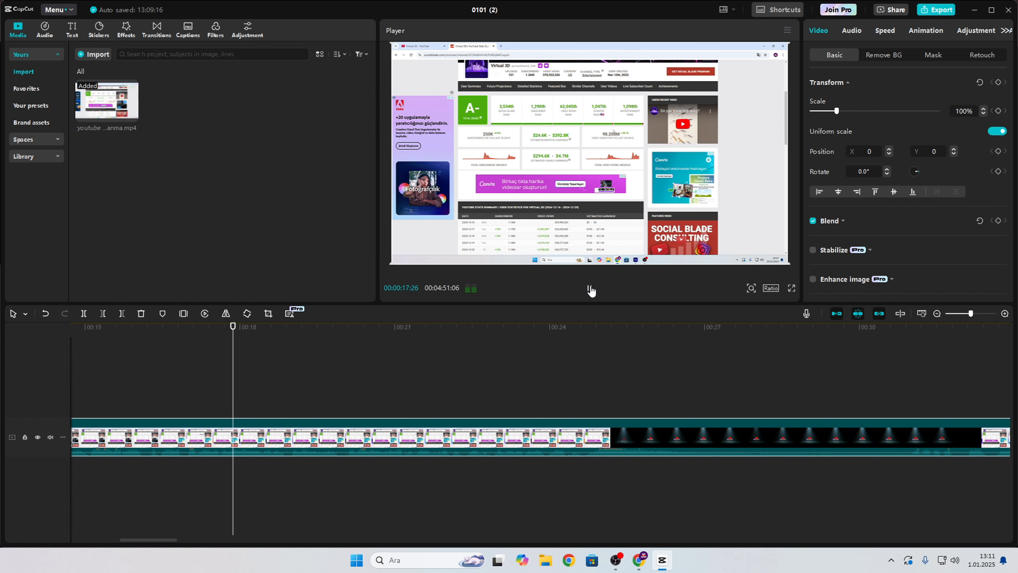
{"action": "left_click", "coordinate": [588, 288]}
{"action": "left_click", "coordinate": [149, 352]}
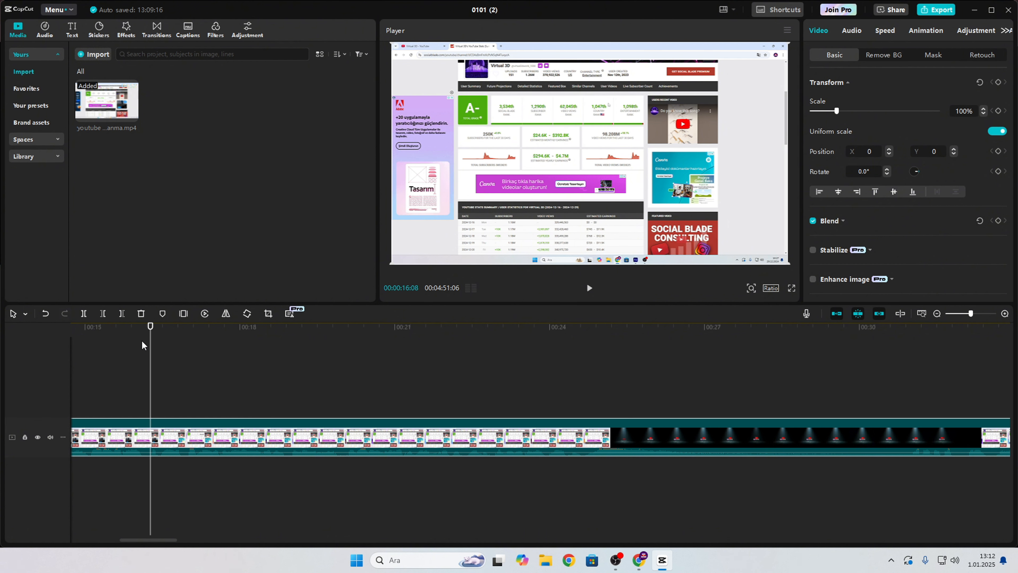
{"action": "left_click", "coordinate": [84, 313]}
{"action": "left_click", "coordinate": [84, 313]}
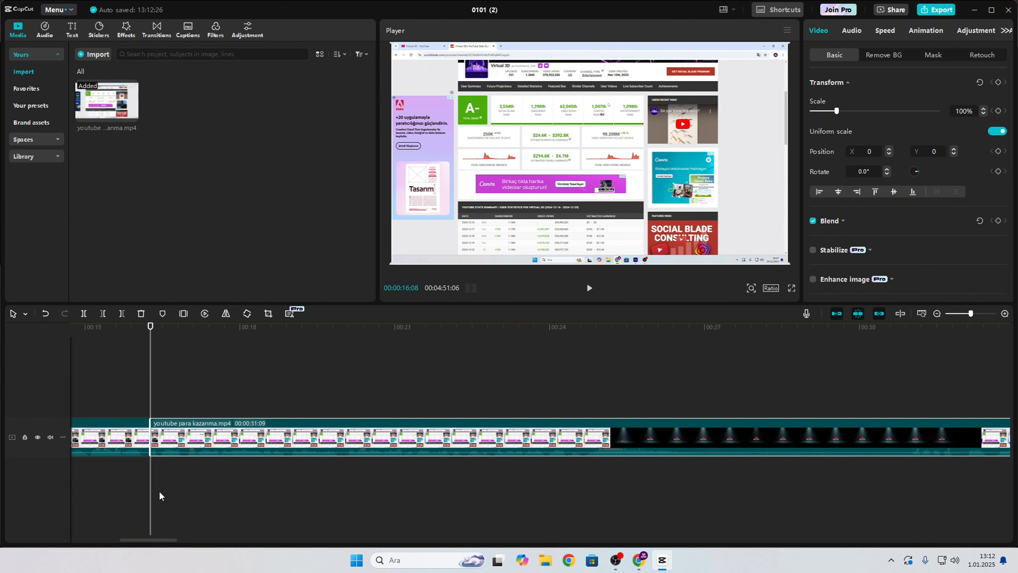
Play on from the new cut and split the selected segment again at 00:00:19:00
{"action": "mouse_move", "coordinate": [206, 440]}
{"action": "left_mouse_down"}
{"action": "mouse_move", "coordinate": [322, 439]}
{"action": "mouse_move", "coordinate": [210, 440]}
{"action": "left_mouse_up"}
{"action": "left_click", "coordinate": [589, 289]}
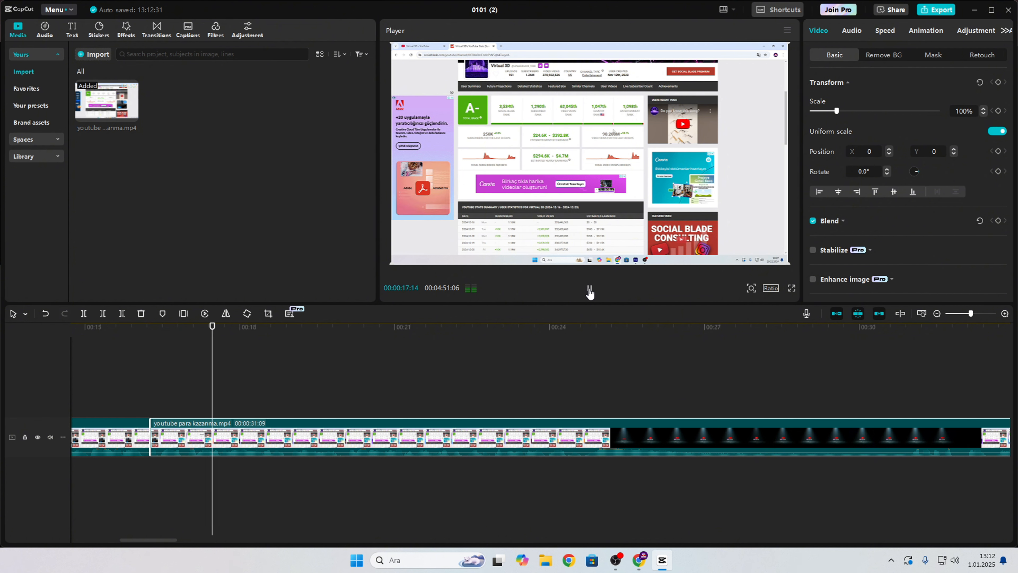
{"action": "left_click", "coordinate": [589, 290]}
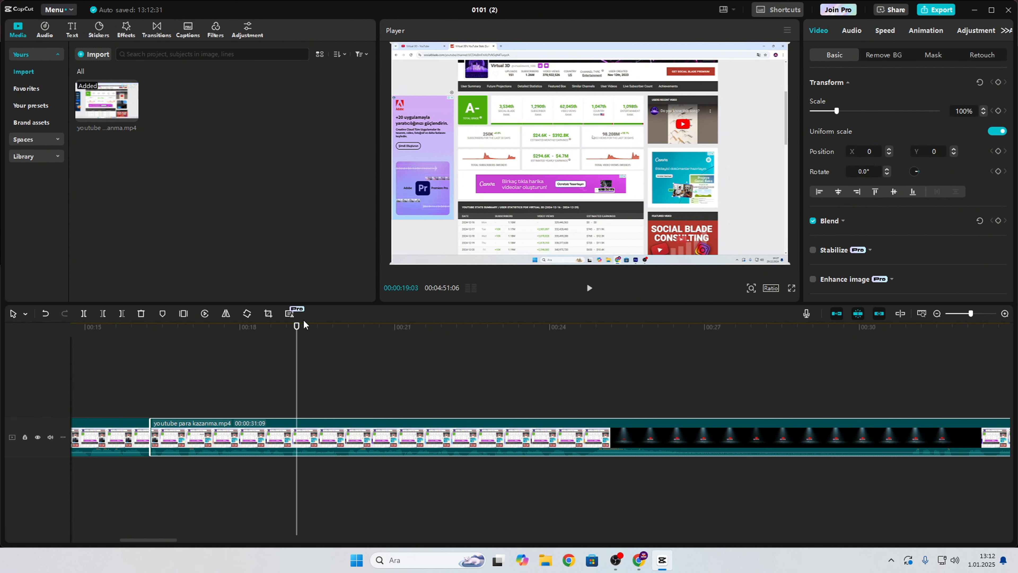
{"action": "left_click_drag", "start_coordinate": [299, 326], "coordinate": [291, 329]}
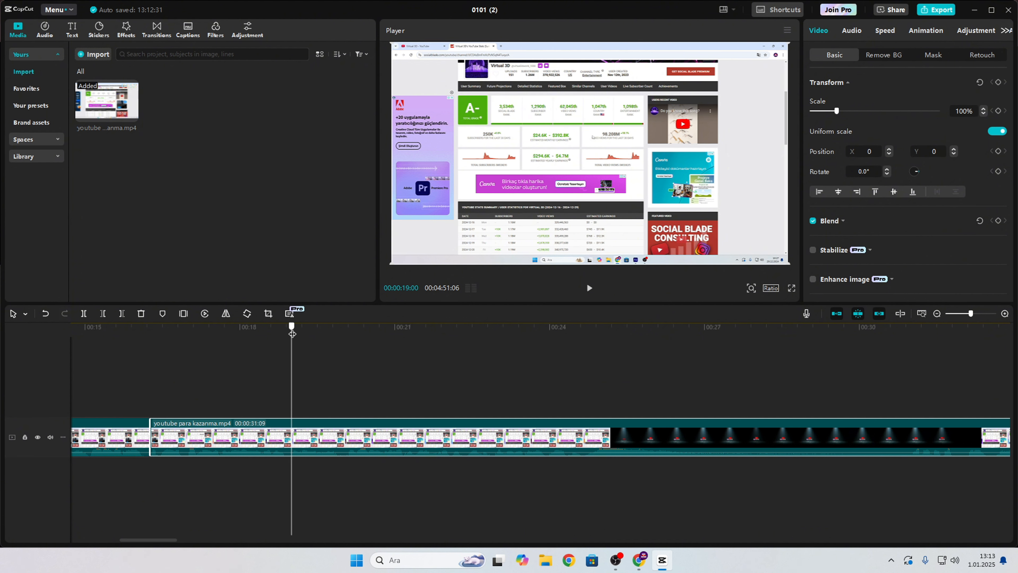
{"action": "mouse_move", "coordinate": [292, 334]}
{"action": "left_mouse_down"}
{"action": "mouse_move", "coordinate": [212, 337]}
{"action": "mouse_move", "coordinate": [311, 339]}
{"action": "mouse_move", "coordinate": [293, 348]}
{"action": "left_mouse_up"}
{"action": "key", "text": "ctrl+b"}
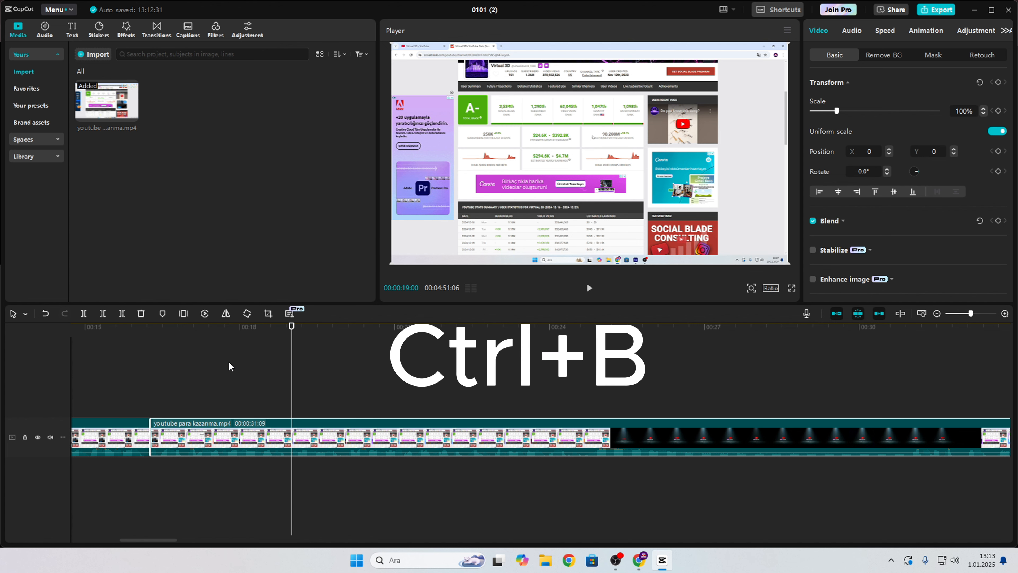
{"action": "key", "text": "ctrl+b"}
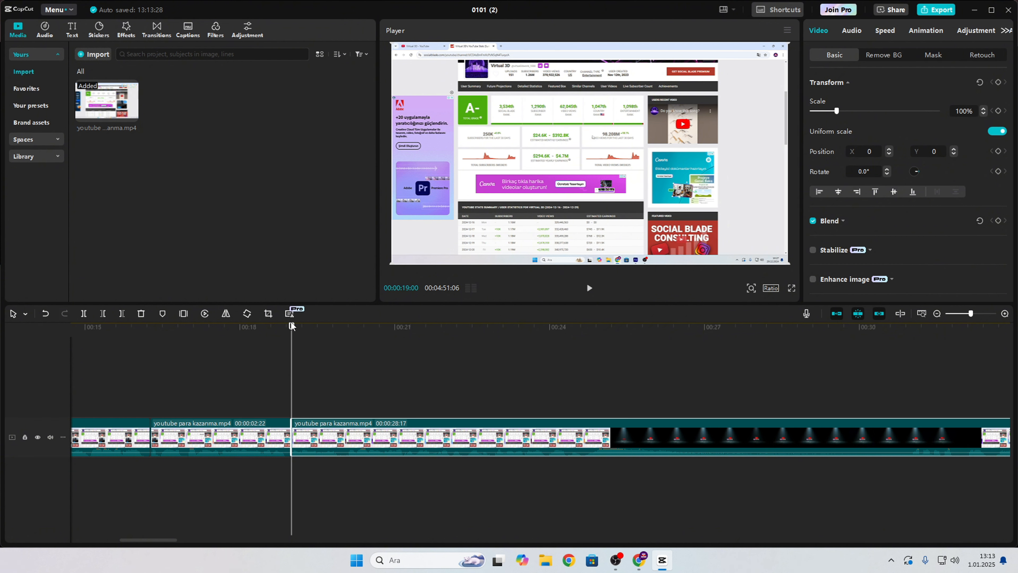
Split the segment following the 19-second cut at 00:00:21:10
{"action": "left_click_drag", "start_coordinate": [291, 327], "coordinate": [233, 325]}
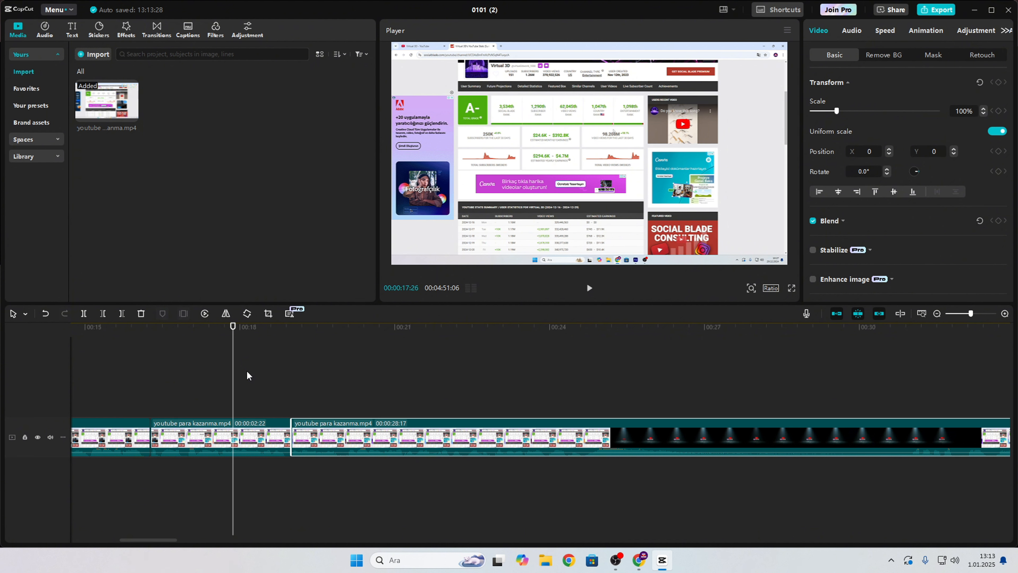
{"action": "key", "text": "ctrl+z"}
{"action": "left_click_drag", "start_coordinate": [234, 331], "coordinate": [412, 333]}
{"action": "key", "text": "ctrl+b"}
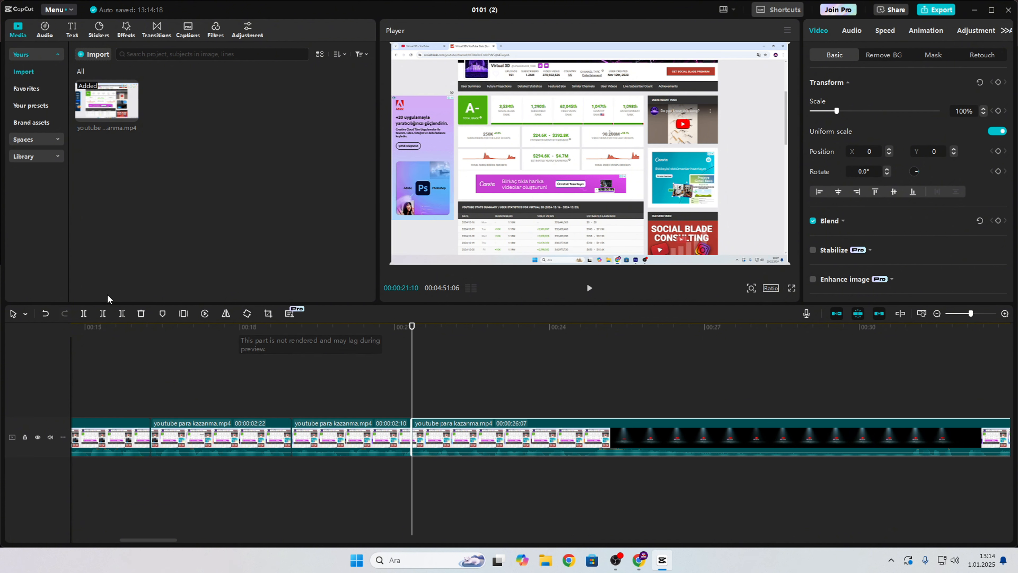
{"action": "left_click_drag", "start_coordinate": [412, 333], "coordinate": [510, 345]}
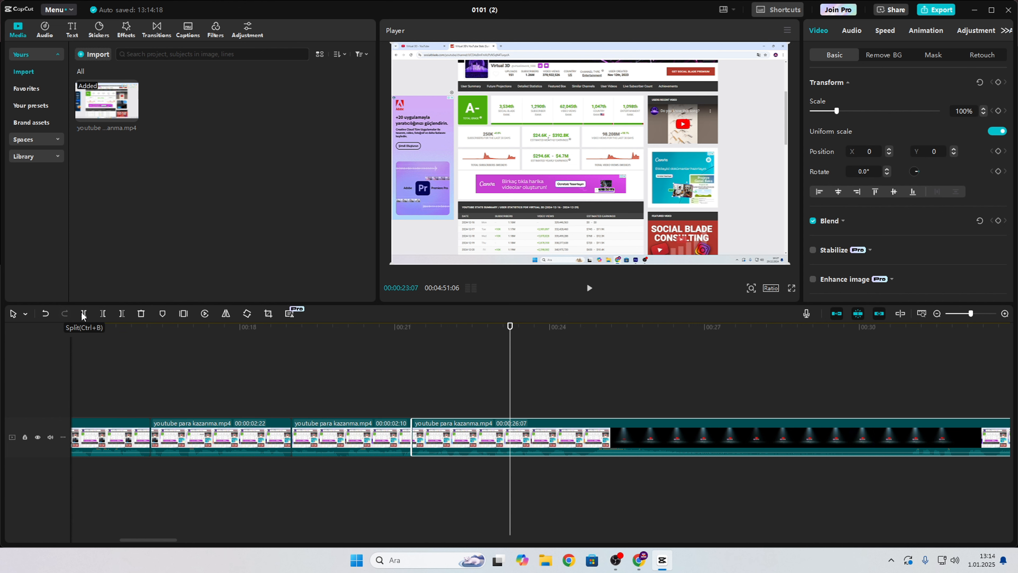
{"action": "left_click_drag", "start_coordinate": [509, 333], "coordinate": [409, 346]}
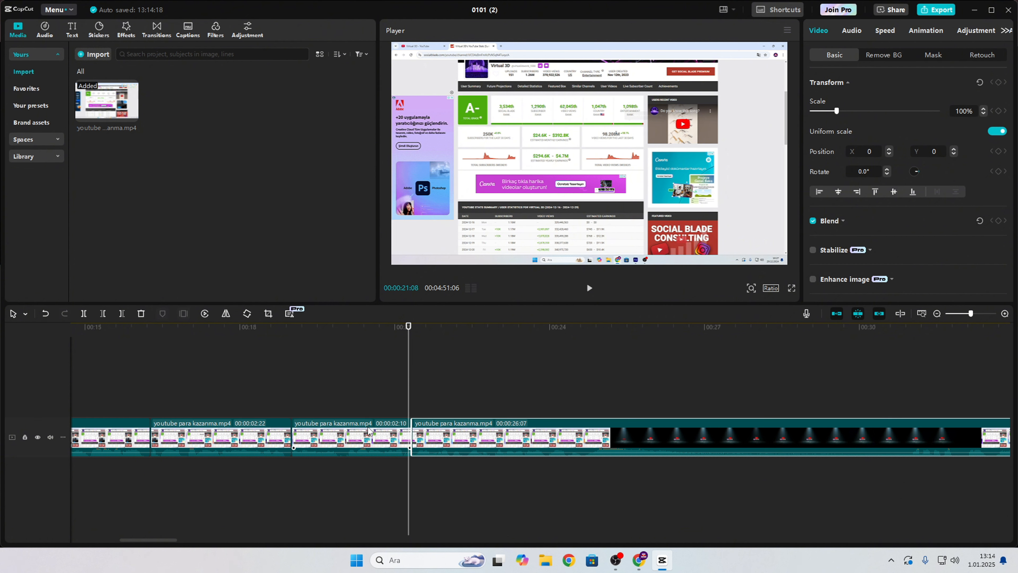
{"action": "left_click", "coordinate": [239, 439]}
Add the Pull Out transition at the 00:00:19:00 cut between the second and third segments
{"action": "left_click", "coordinate": [364, 441]}
{"action": "left_click", "coordinate": [253, 326]}
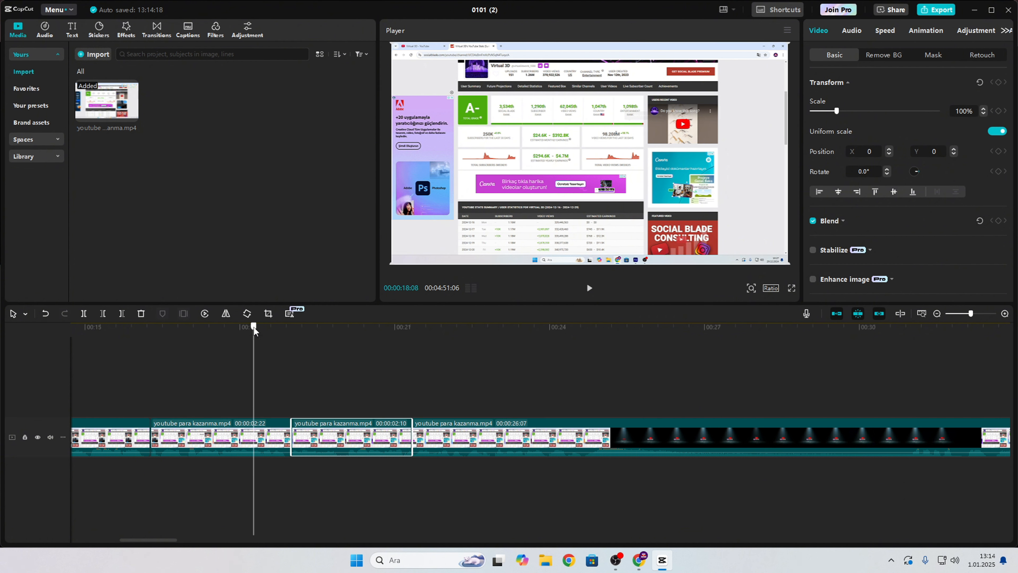
{"action": "left_click_drag", "start_coordinate": [254, 328], "coordinate": [291, 329]}
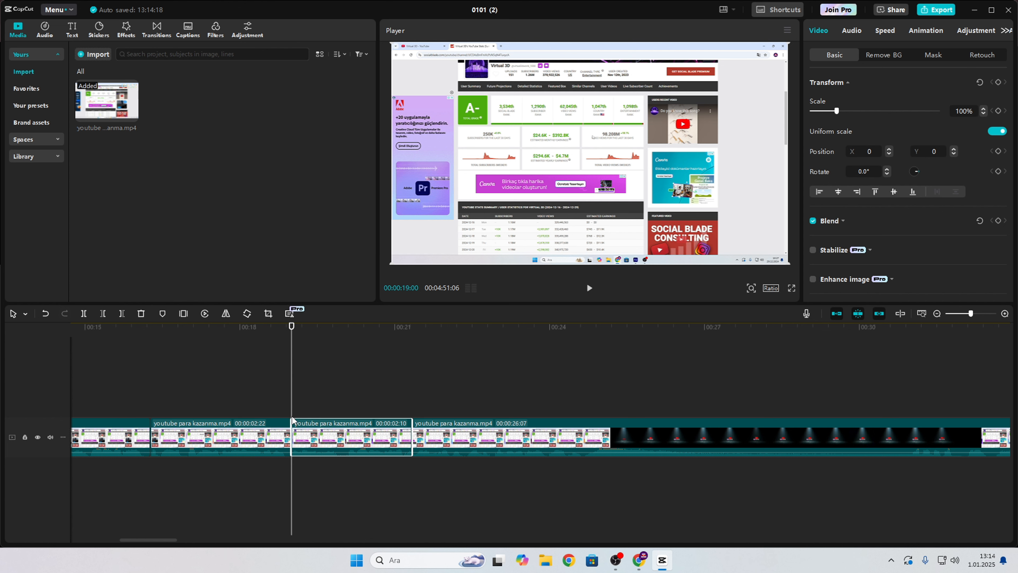
{"action": "left_click", "coordinate": [157, 30]}
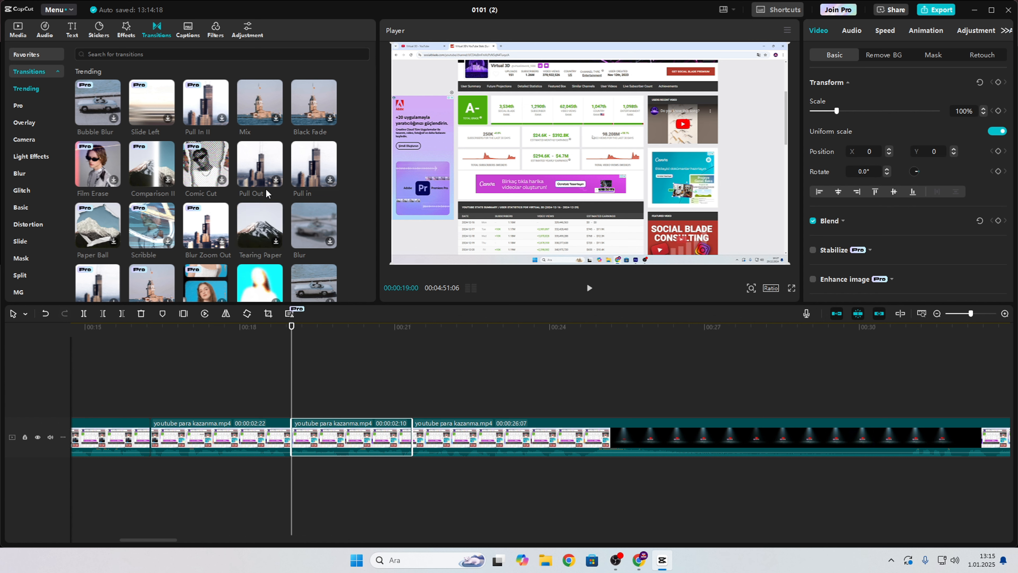
{"action": "left_click", "coordinate": [266, 168]}
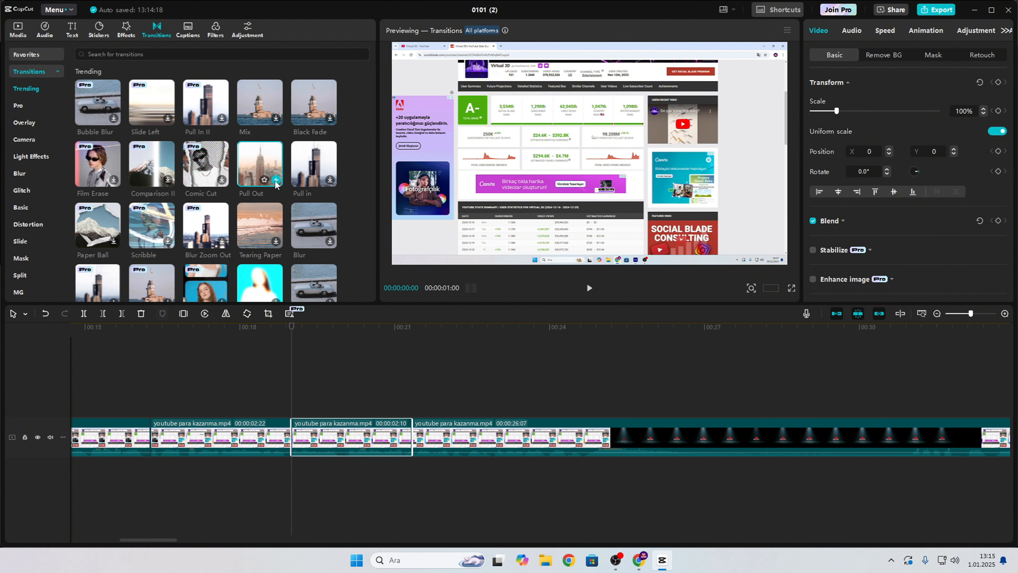
{"action": "mouse_move", "coordinate": [292, 328]}
{"action": "left_mouse_down"}
{"action": "mouse_move", "coordinate": [240, 331]}
{"action": "mouse_move", "coordinate": [291, 333]}
{"action": "left_mouse_up"}
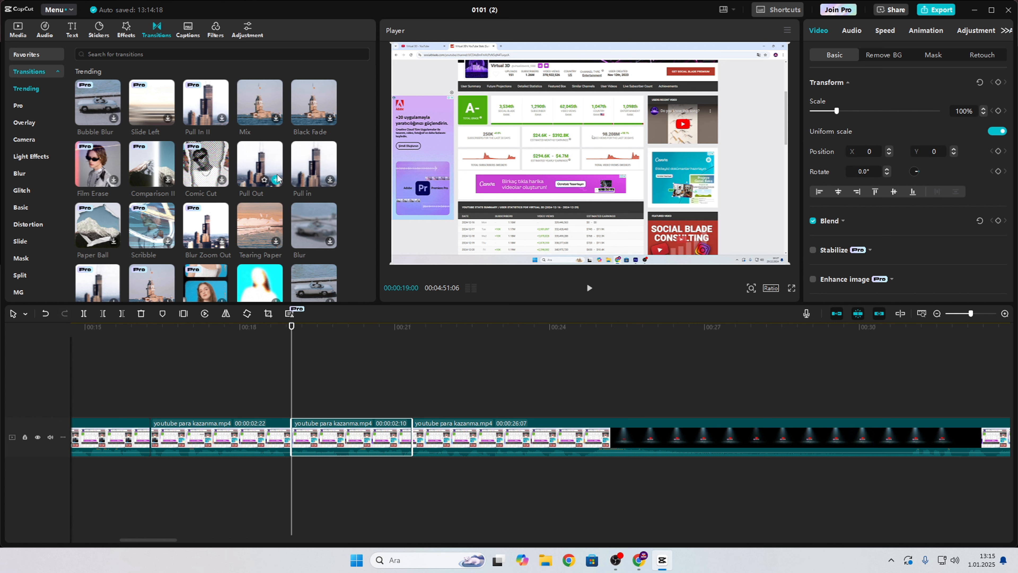
{"action": "left_click", "coordinate": [276, 180]}
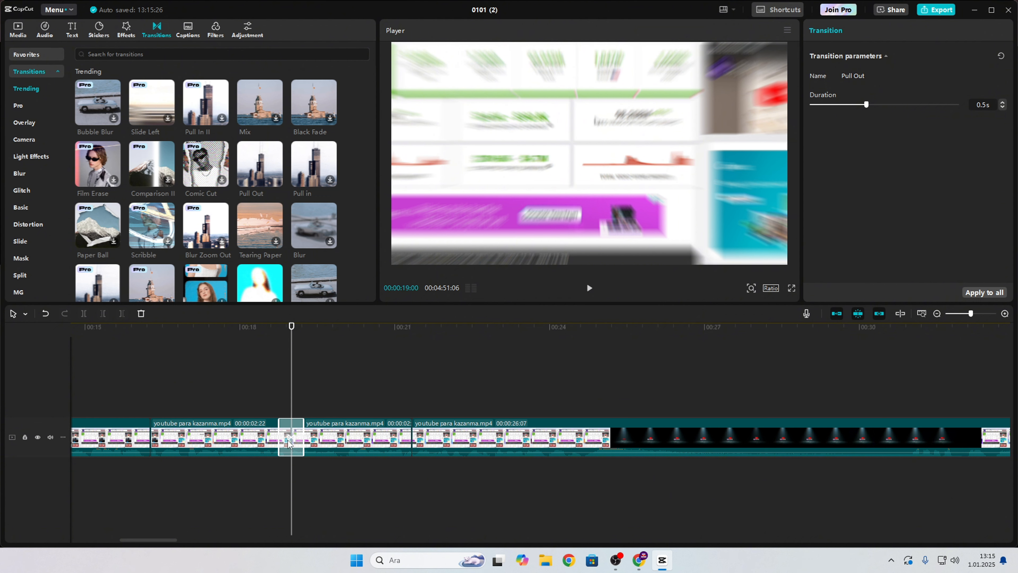
Mute the video track and play back the Pull Out transition from 00:00:18:03
{"action": "left_click_drag", "start_coordinate": [291, 327], "coordinate": [222, 327]}
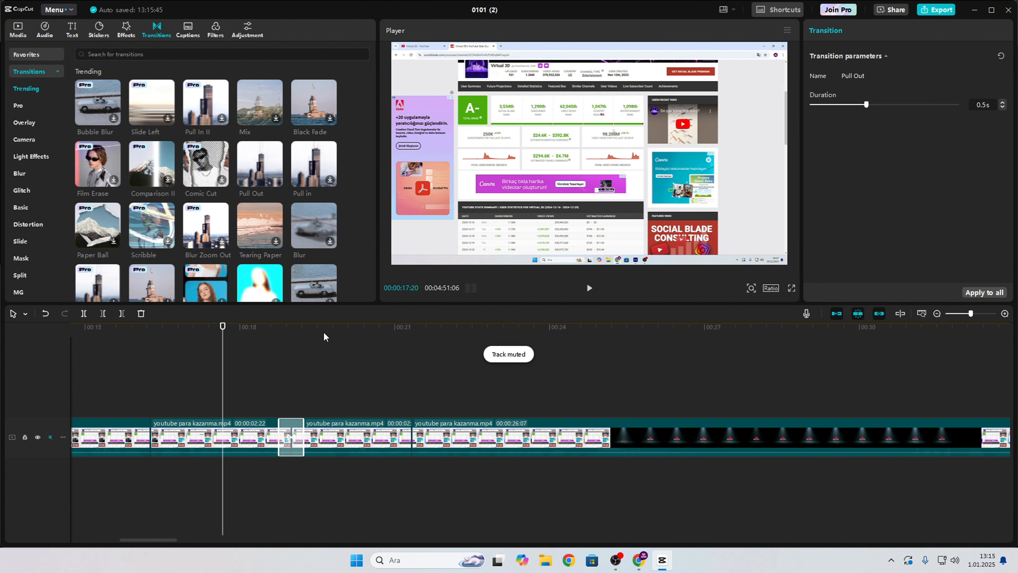
{"action": "left_click", "coordinate": [245, 327]}
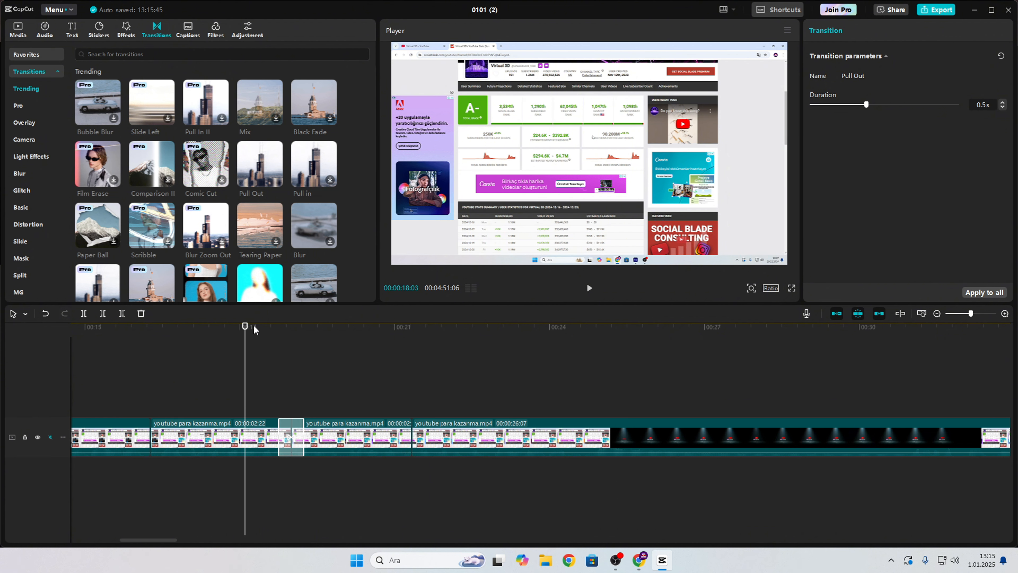
{"action": "left_click", "coordinate": [589, 288]}
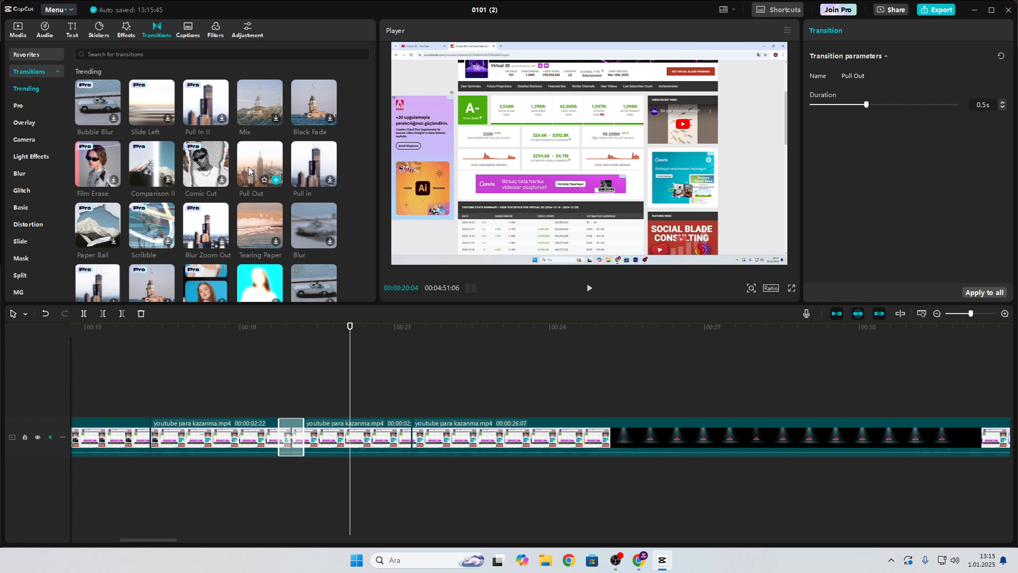
Set the Pull Out transition's duration to 1.1 s and preview it from 00:00:18:03
{"action": "left_click", "coordinate": [285, 332]}
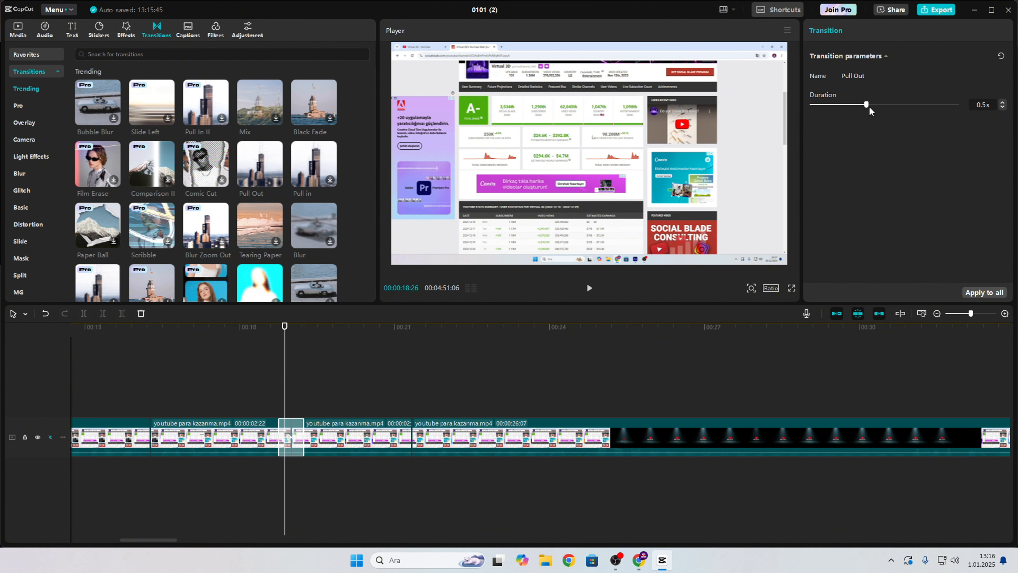
{"action": "left_click_drag", "start_coordinate": [864, 105], "coordinate": [987, 108]}
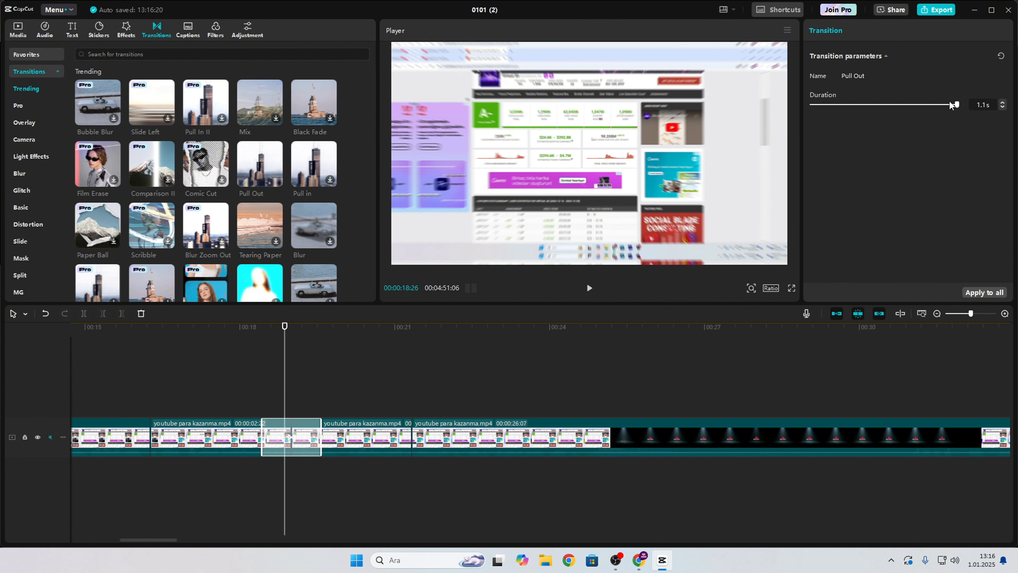
{"action": "left_click_drag", "start_coordinate": [284, 326], "coordinate": [245, 327]}
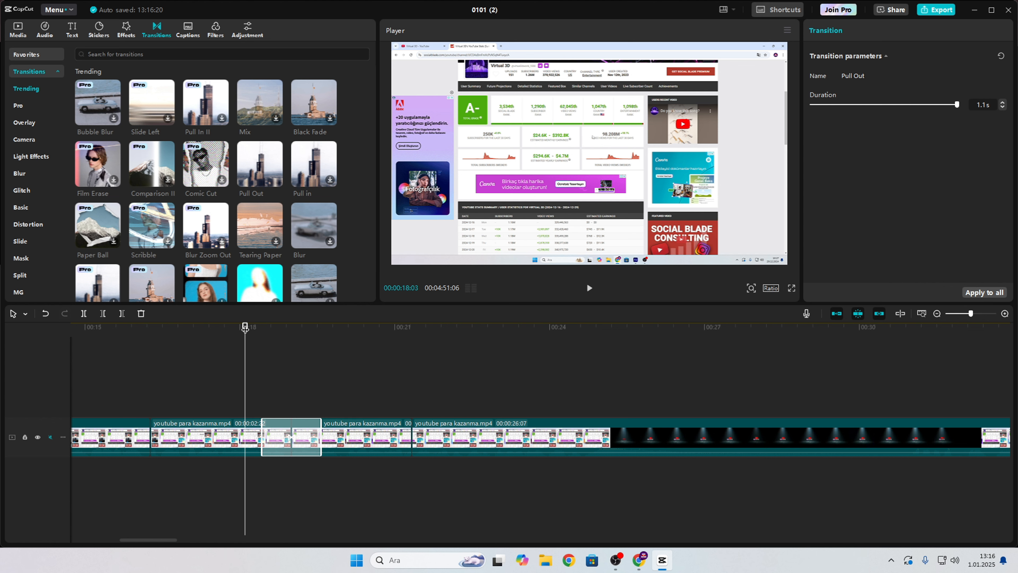
{"action": "left_click", "coordinate": [589, 288]}
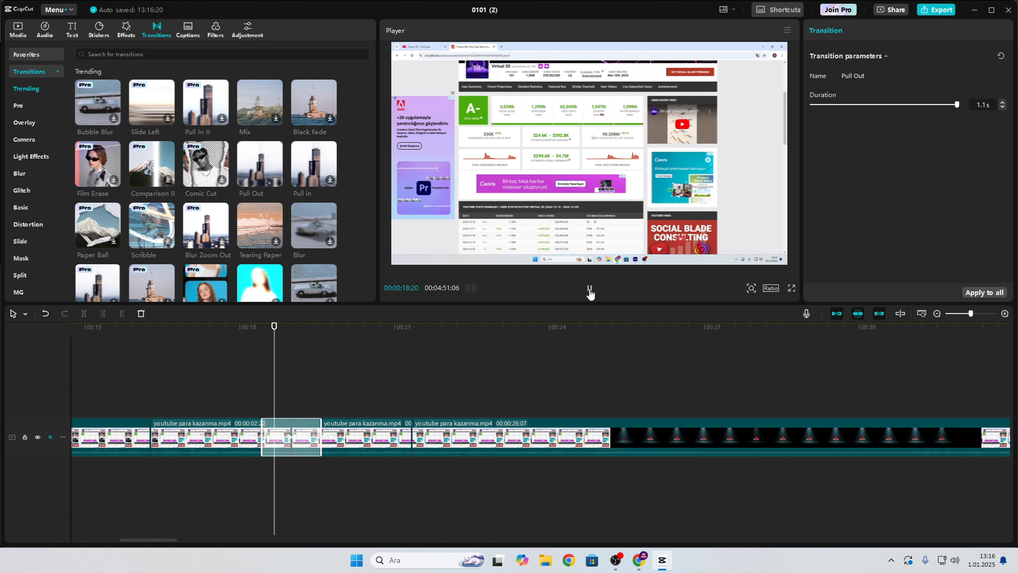
{"action": "left_click", "coordinate": [589, 288]}
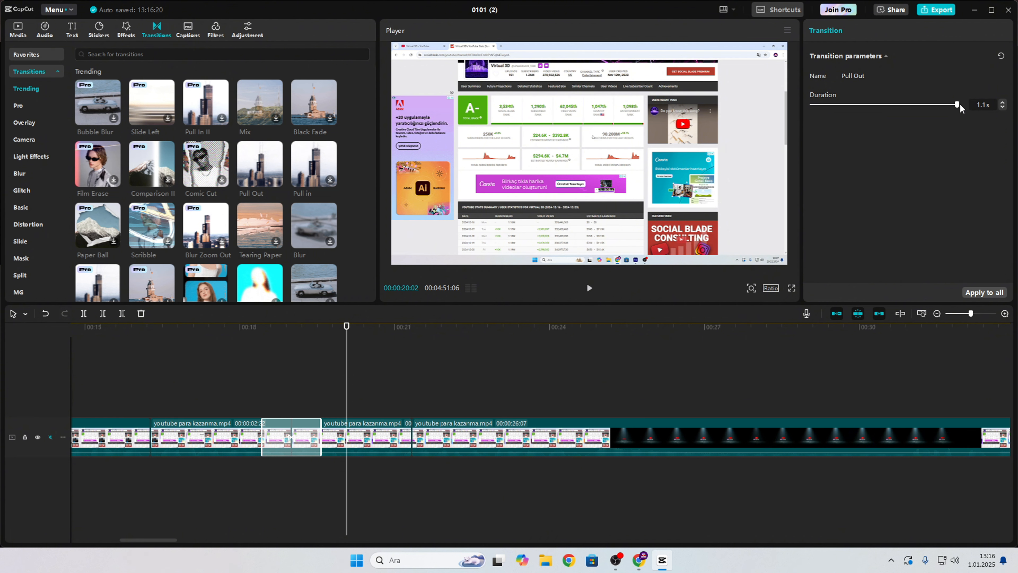
Set the Pull Out transition's duration to 0.2 s and preview it from 00:00:18:18
{"action": "left_click_drag", "start_coordinate": [960, 103], "coordinate": [830, 105]}
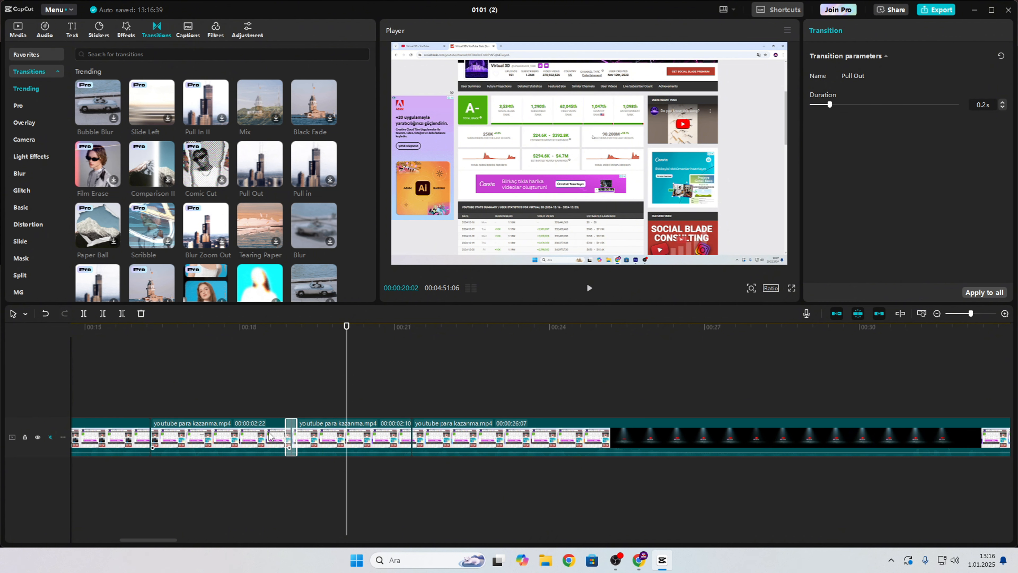
{"action": "left_click", "coordinate": [271, 330]}
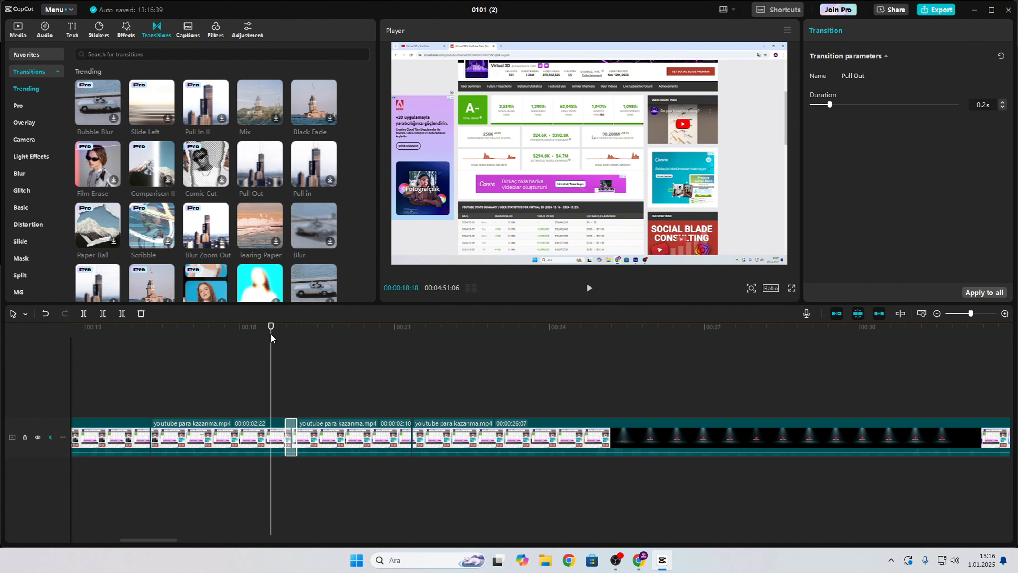
{"action": "key", "text": "space"}
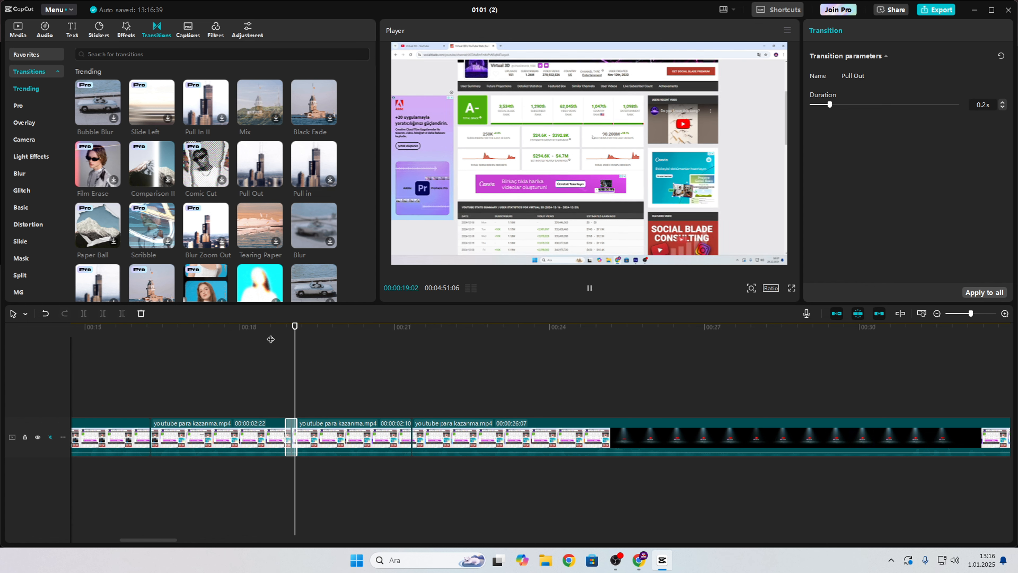
{"action": "key", "text": "space"}
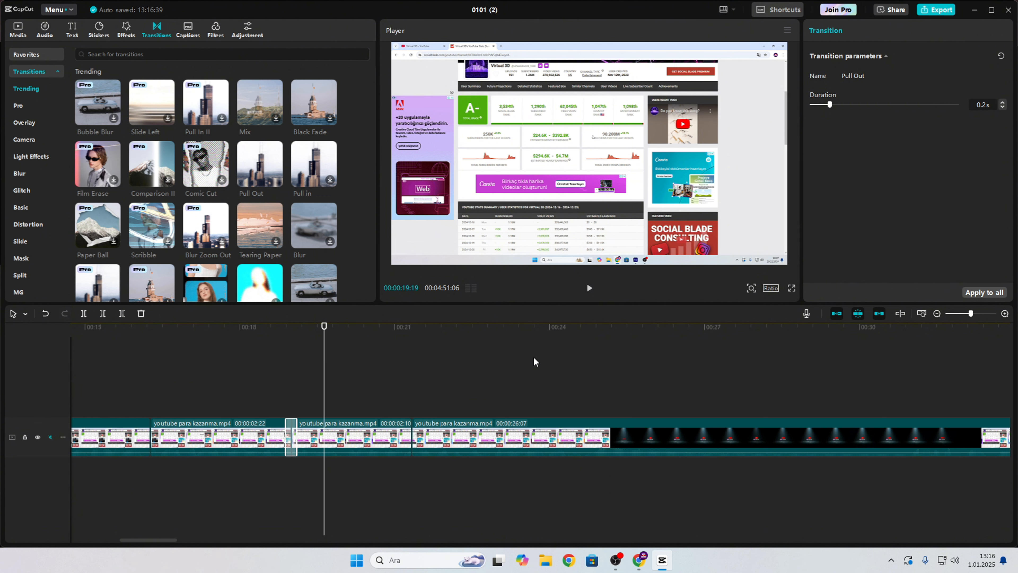
Open the video effects library and look through the trending effects
{"action": "scroll", "coordinate": [668, 404], "scroll_direction": "down", "scroll_amount": 2}
{"action": "left_click", "coordinate": [121, 27]}
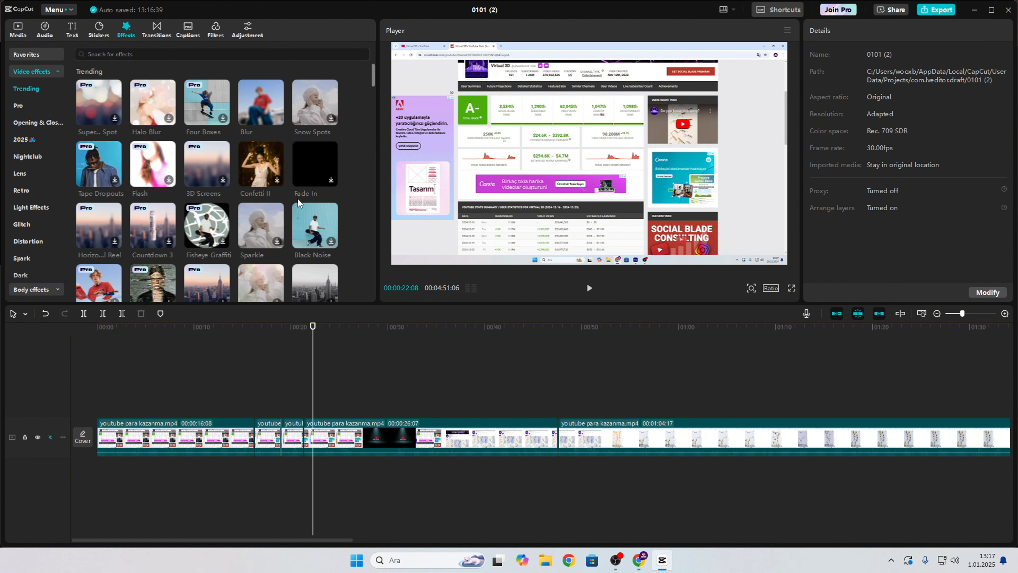
{"action": "scroll", "coordinate": [298, 199], "scroll_direction": "down", "scroll_amount": 2}
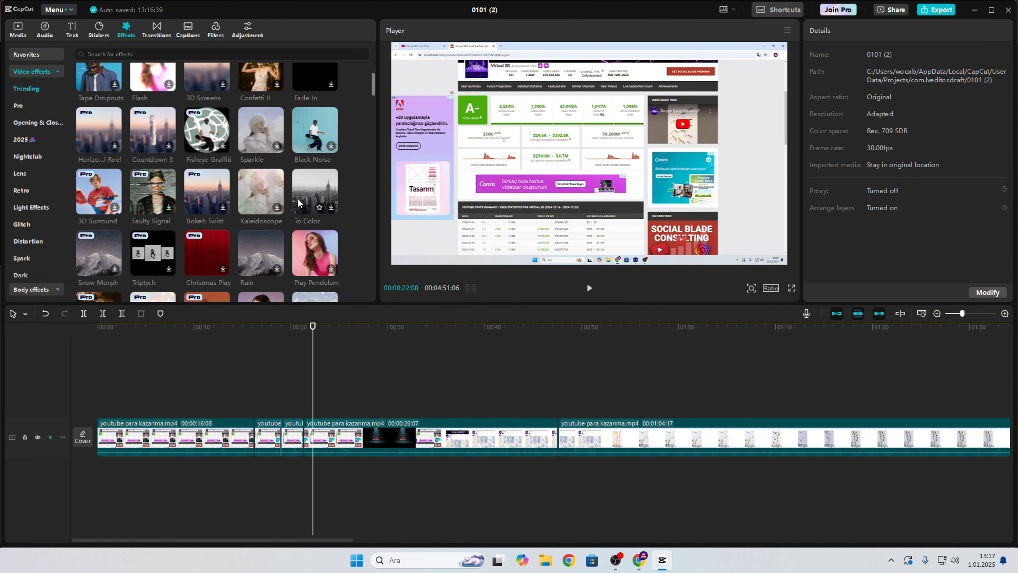
{"action": "scroll", "coordinate": [297, 198], "scroll_direction": "up", "scroll_amount": 2}
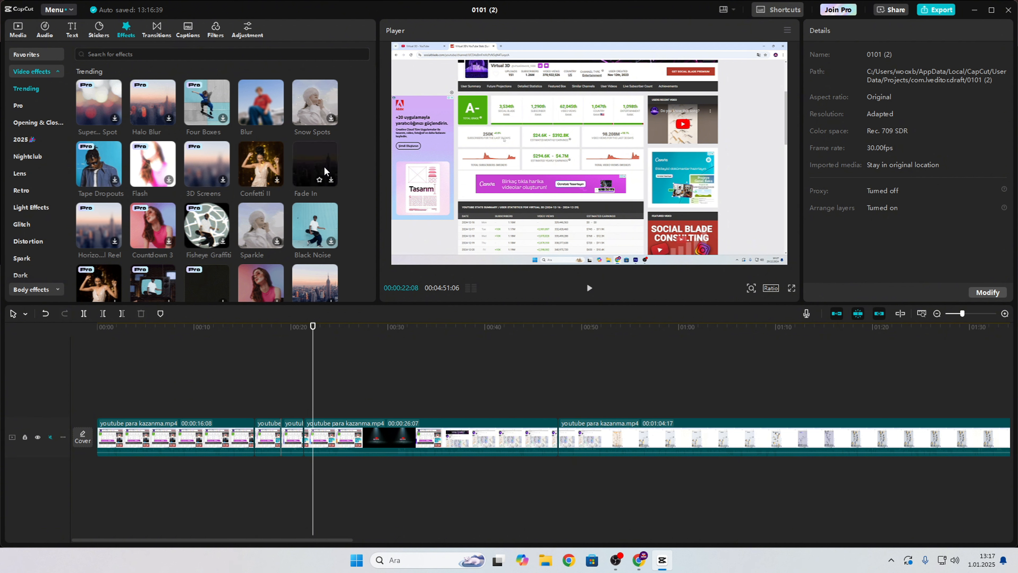
Add the Fade In video effect on its own track at 00:00:00:00, above the first segment
{"action": "left_click_drag", "start_coordinate": [313, 328], "coordinate": [97, 329]}
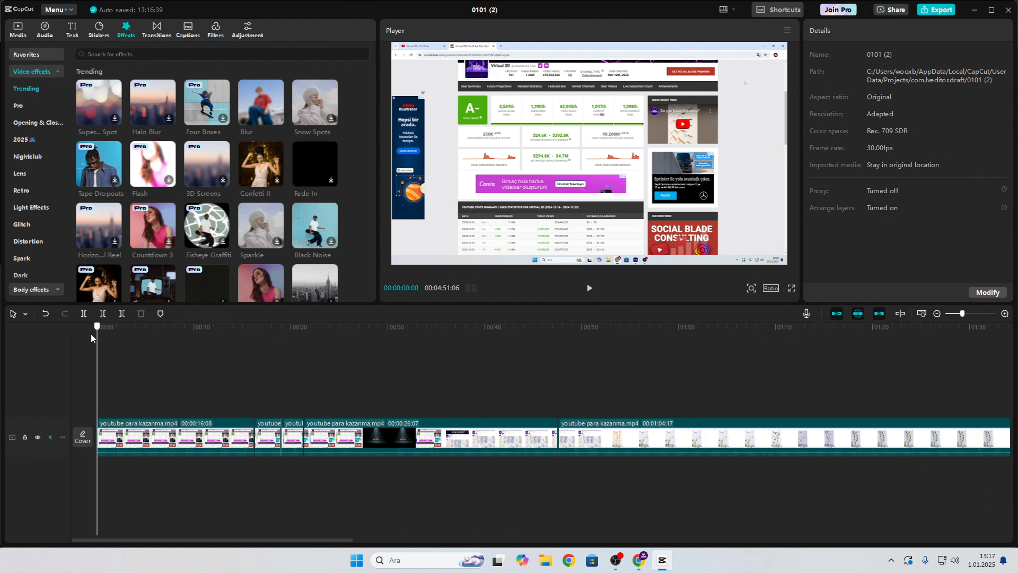
{"action": "left_click", "coordinate": [147, 437]}
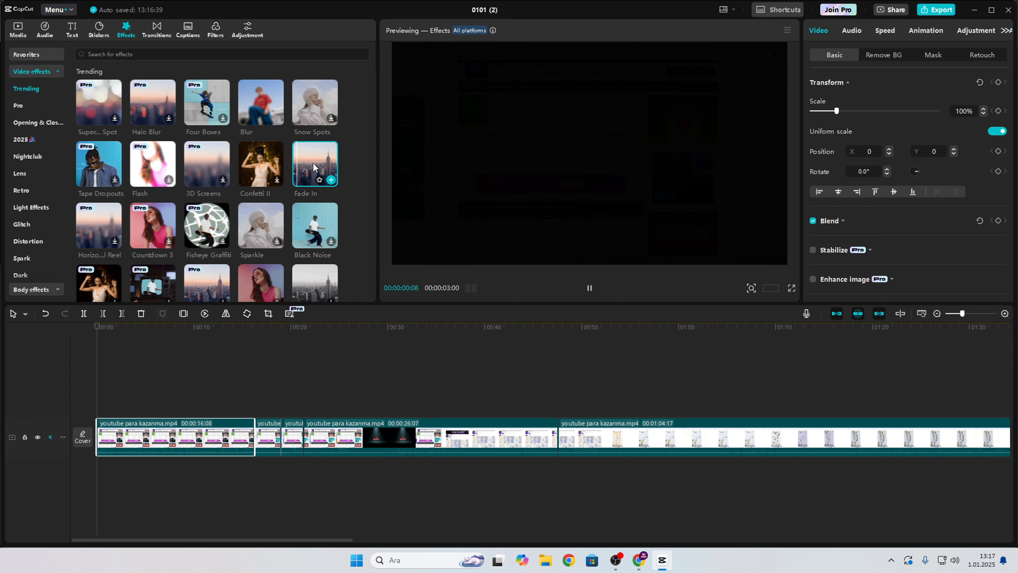
{"action": "left_click", "coordinate": [331, 179]}
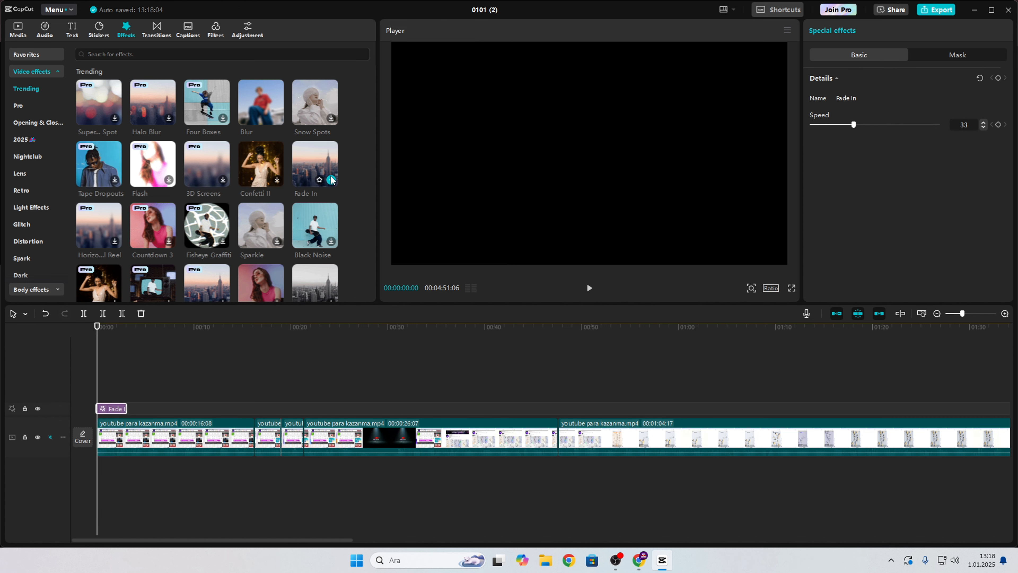
Extend the Fade In effect clip past the first four segments into the fifth one and play it back
{"action": "left_click_drag", "start_coordinate": [125, 407], "coordinate": [304, 409]}
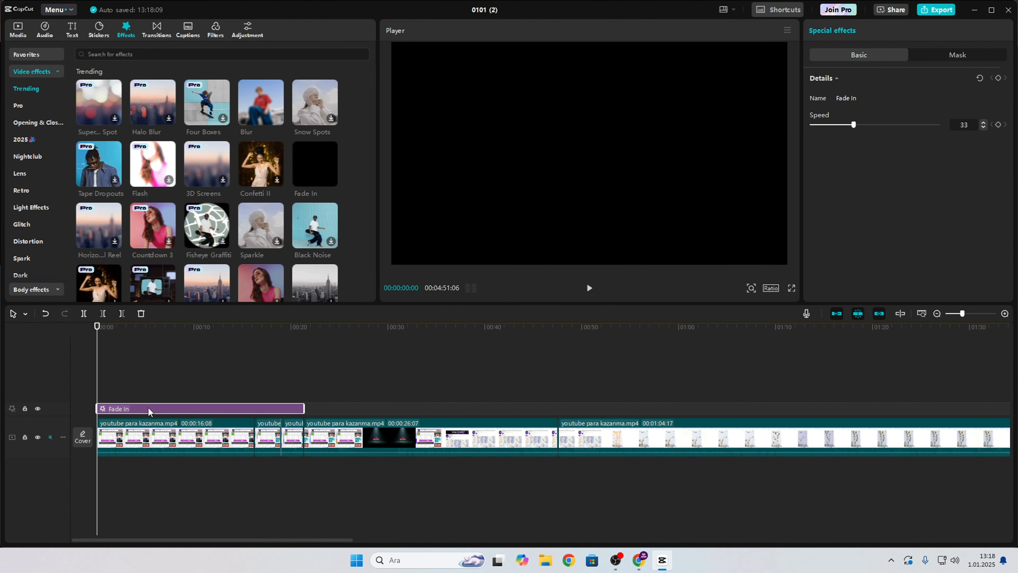
{"action": "left_click_drag", "start_coordinate": [304, 407], "coordinate": [829, 408]}
{"action": "key", "text": "space"}
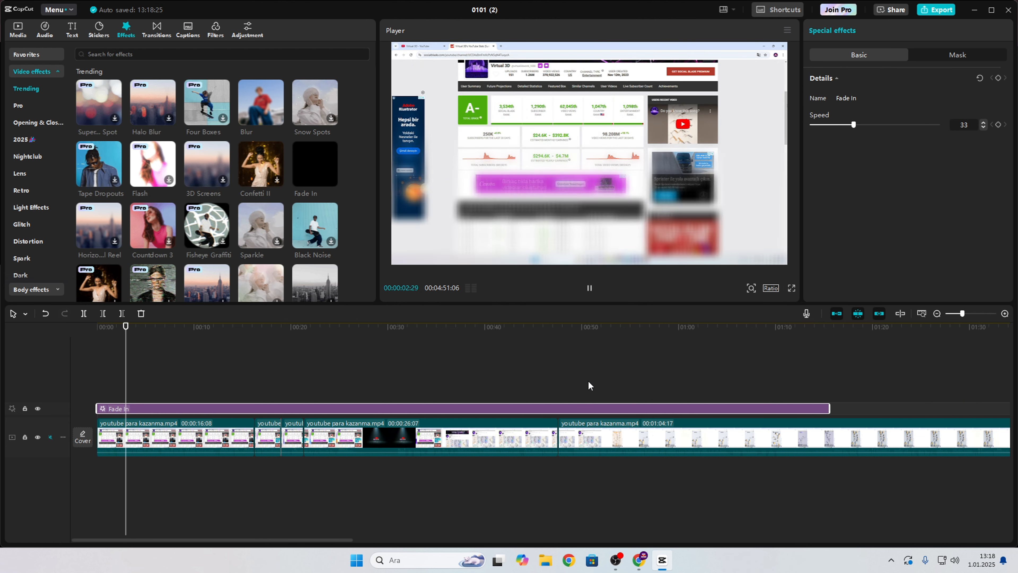
Delete the Fade In effect clip from its separate track
{"action": "key", "text": "Delete"}
{"action": "key", "text": "ctrl+z"}
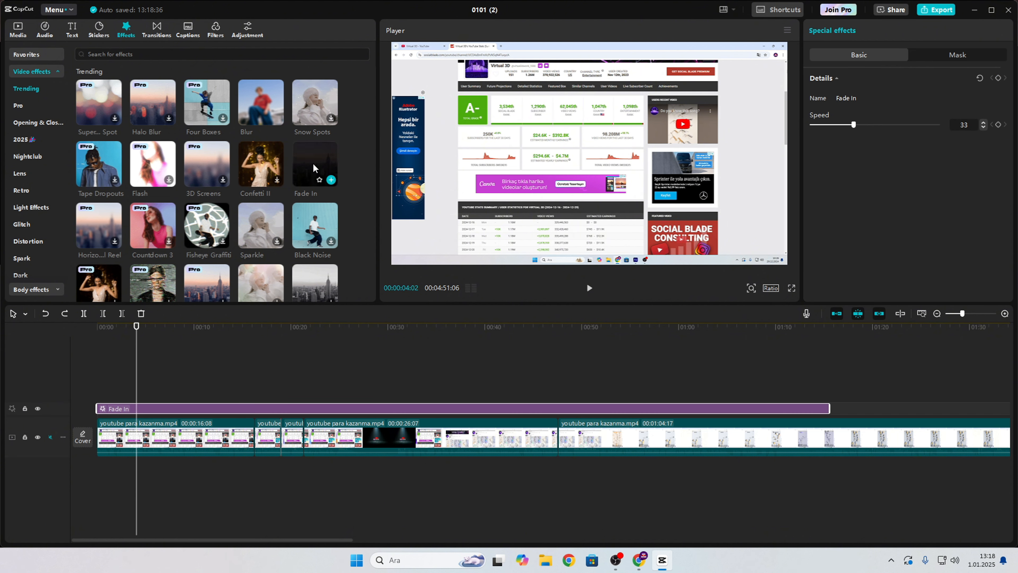
{"action": "key", "text": "Delete"}
Apply the Fade In effect directly onto the first segment and preview it from the start of the timeline
{"action": "left_click_drag", "start_coordinate": [318, 158], "coordinate": [104, 436]}
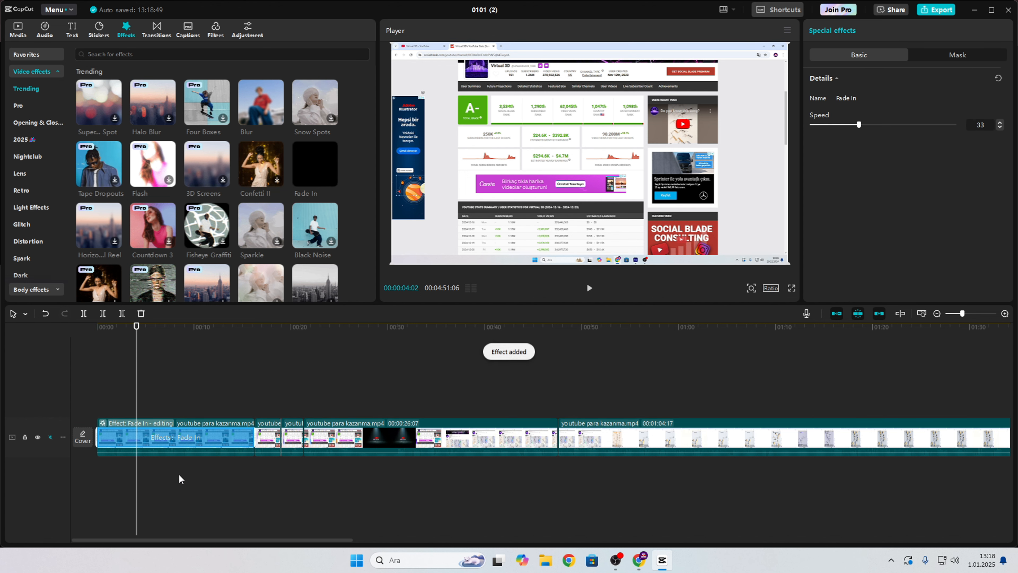
{"action": "left_click", "coordinate": [215, 488]}
{"action": "left_click", "coordinate": [200, 431]}
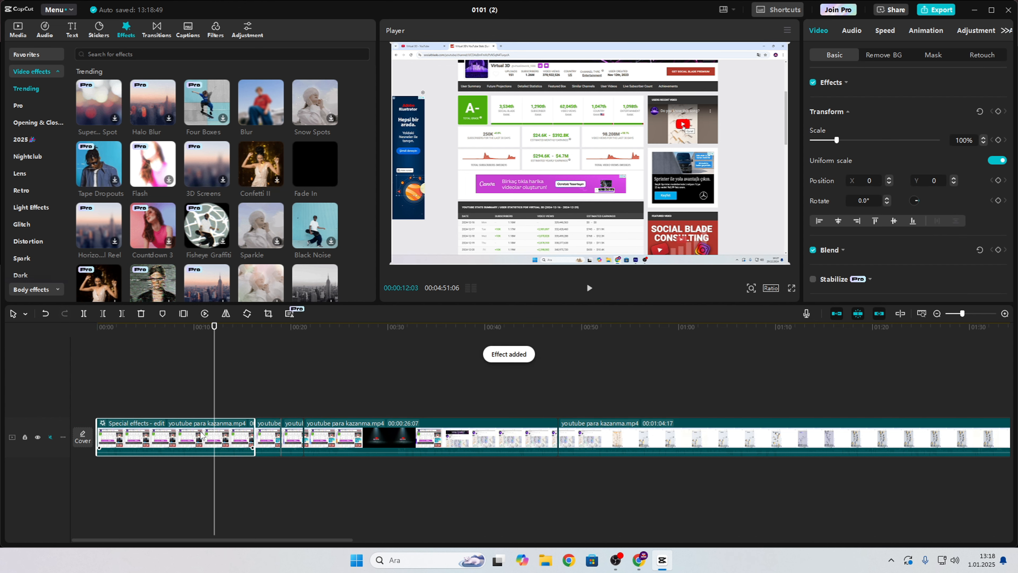
{"action": "left_click_drag", "start_coordinate": [214, 327], "coordinate": [67, 331]}
{"action": "key", "text": "space"}
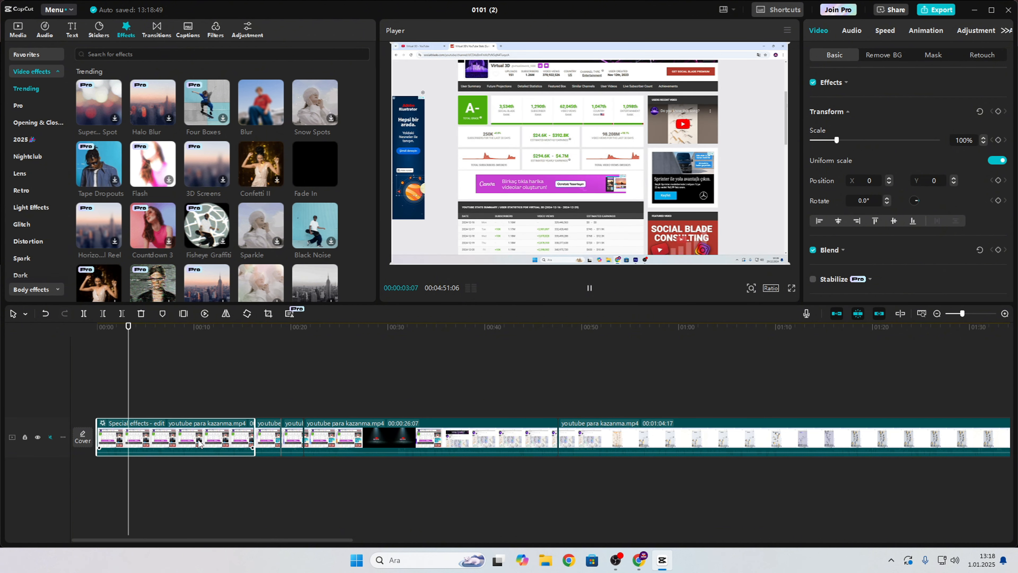
Add the Confetti II video effect on its own track and align its start with the second segment
{"action": "left_click", "coordinate": [268, 437]}
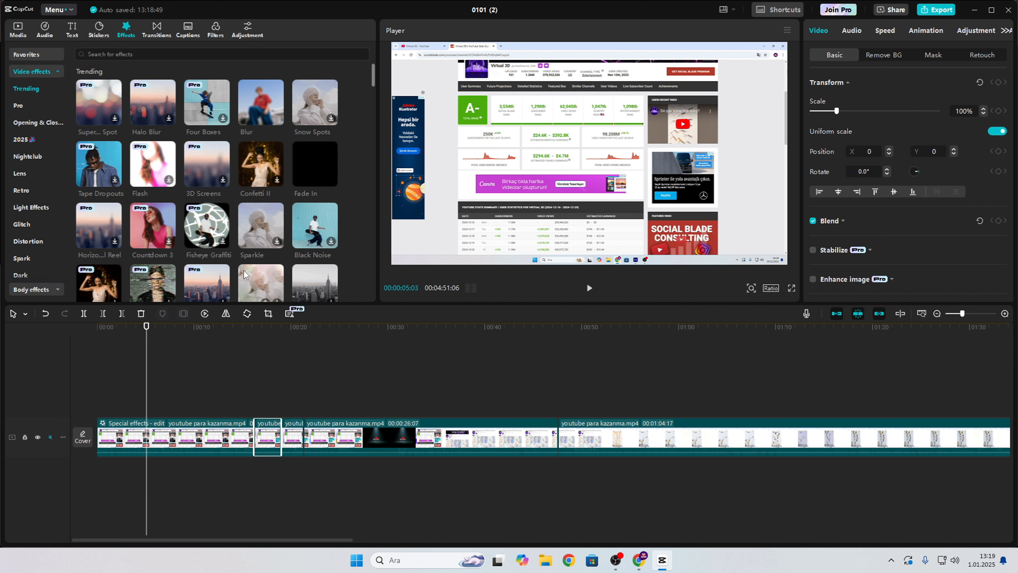
{"action": "left_click", "coordinate": [281, 157]}
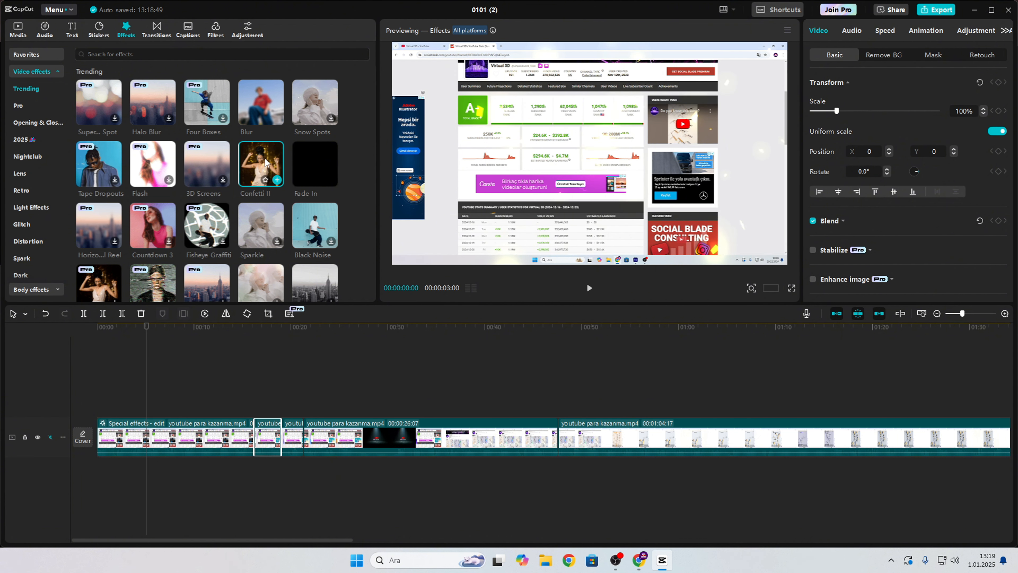
{"action": "left_click", "coordinate": [277, 181]}
{"action": "left_click_drag", "start_coordinate": [163, 407], "coordinate": [271, 408]}
{"action": "scroll", "coordinate": [278, 424], "scroll_direction": "up", "scroll_amount": 4}
{"action": "scroll", "coordinate": [428, 407], "scroll_direction": "up", "scroll_amount": 2}
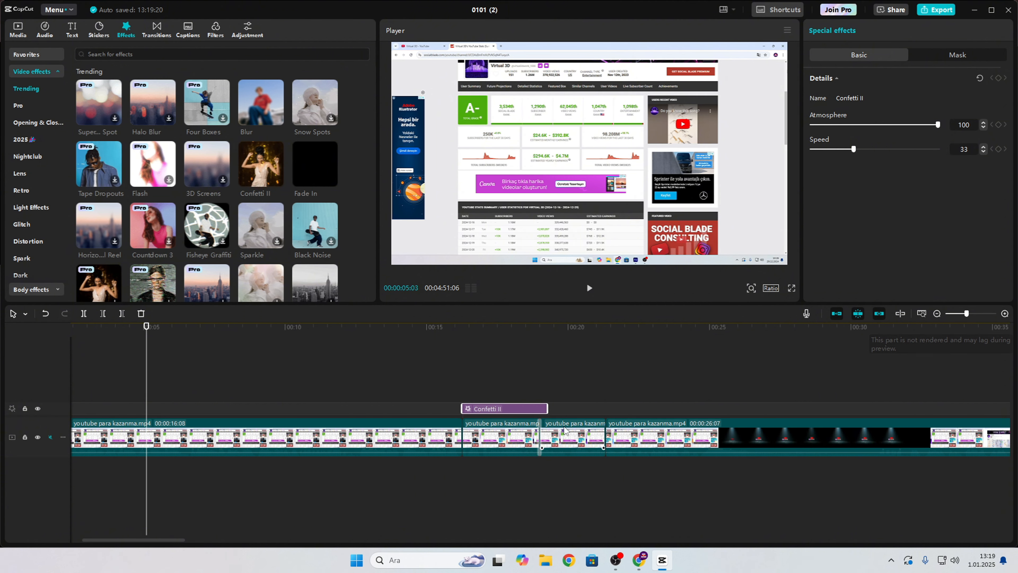
Trim the Confetti II effect clip so that it spans exactly the second segment
{"action": "left_click_drag", "start_coordinate": [548, 406], "coordinate": [541, 406]}
{"action": "mouse_move", "coordinate": [456, 407]}
{"action": "left_mouse_down"}
{"action": "mouse_move", "coordinate": [472, 409]}
{"action": "mouse_move", "coordinate": [437, 408]}
{"action": "mouse_move", "coordinate": [476, 410]}
{"action": "mouse_move", "coordinate": [332, 408]}
{"action": "mouse_move", "coordinate": [461, 409]}
{"action": "left_mouse_up"}
{"action": "mouse_move", "coordinate": [541, 408]}
{"action": "left_mouse_down"}
{"action": "mouse_move", "coordinate": [514, 409]}
{"action": "mouse_move", "coordinate": [620, 408]}
{"action": "mouse_move", "coordinate": [539, 409]}
{"action": "left_mouse_up"}
Play the timeline from the start and preview the Confetti II effect over the second segment
{"action": "mouse_move", "coordinate": [267, 166]}
{"action": "left_click", "coordinate": [396, 329]}
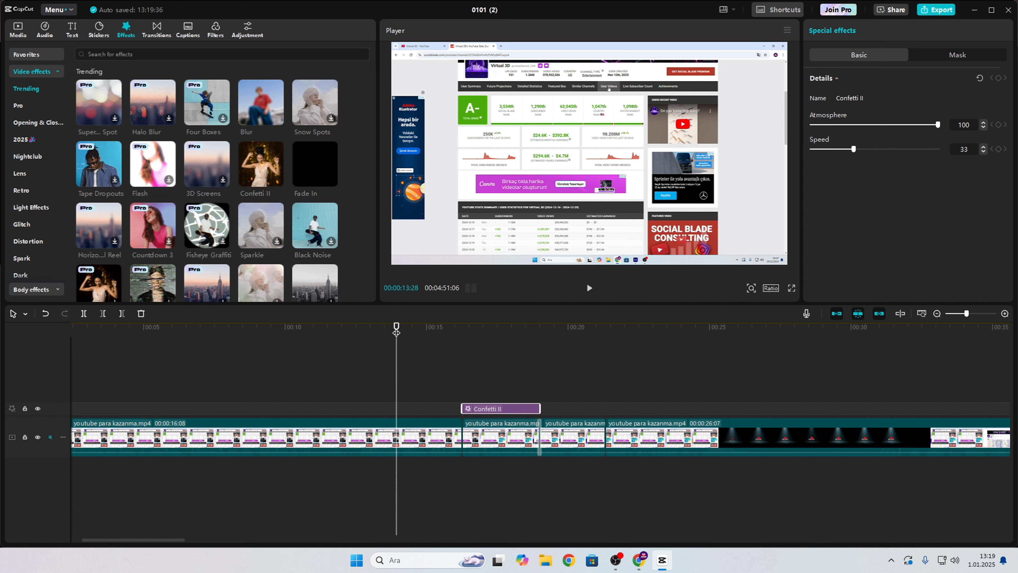
{"action": "left_click_drag", "start_coordinate": [396, 329], "coordinate": [1, 341]}
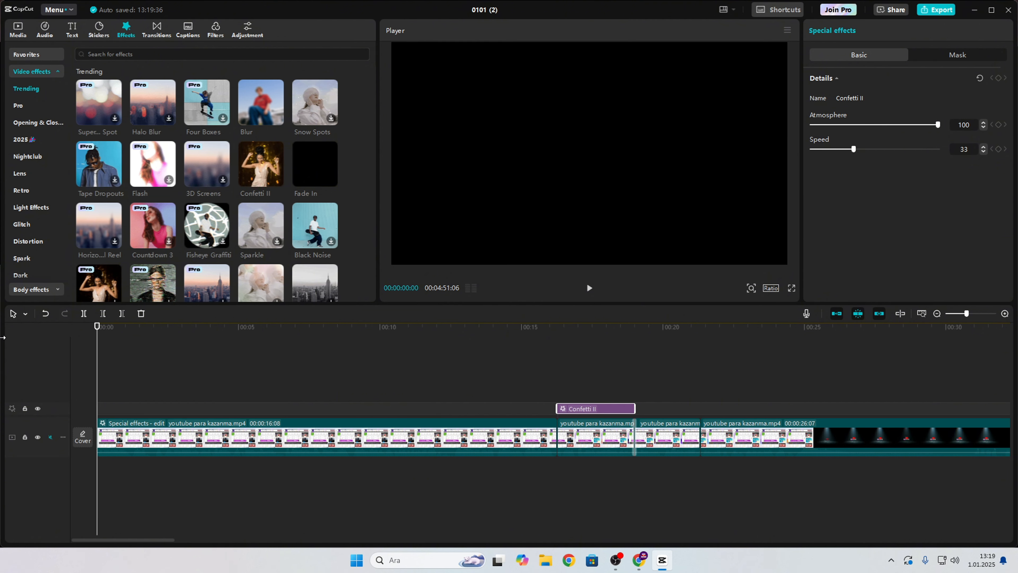
{"action": "key", "text": "space"}
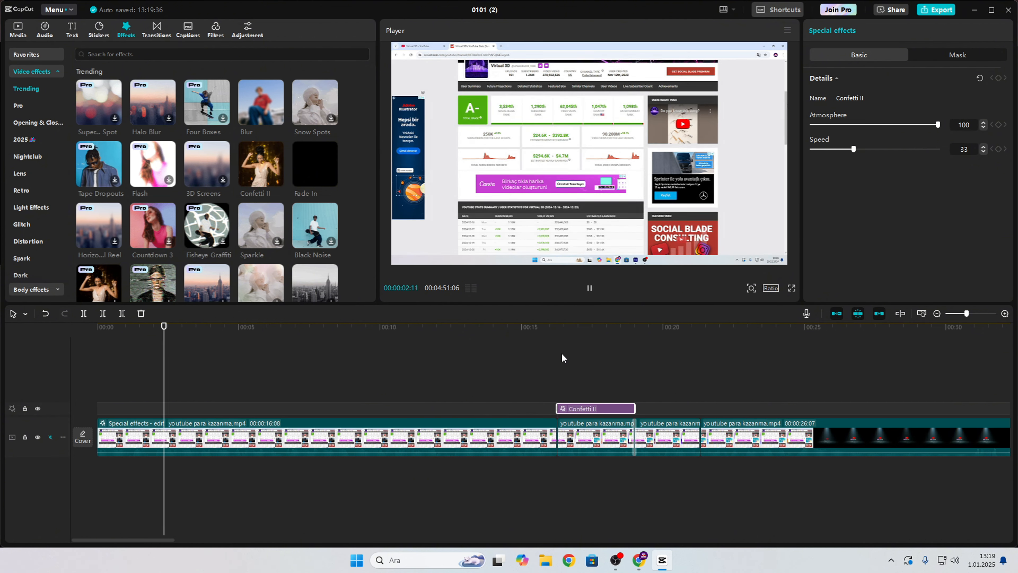
{"action": "left_click", "coordinate": [454, 329]}
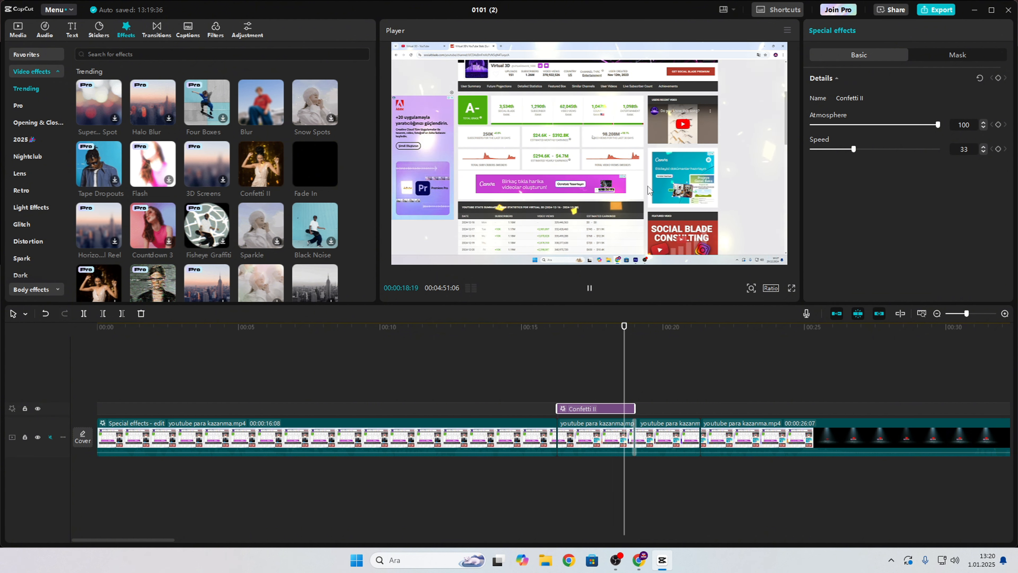
{"action": "key", "text": "space"}
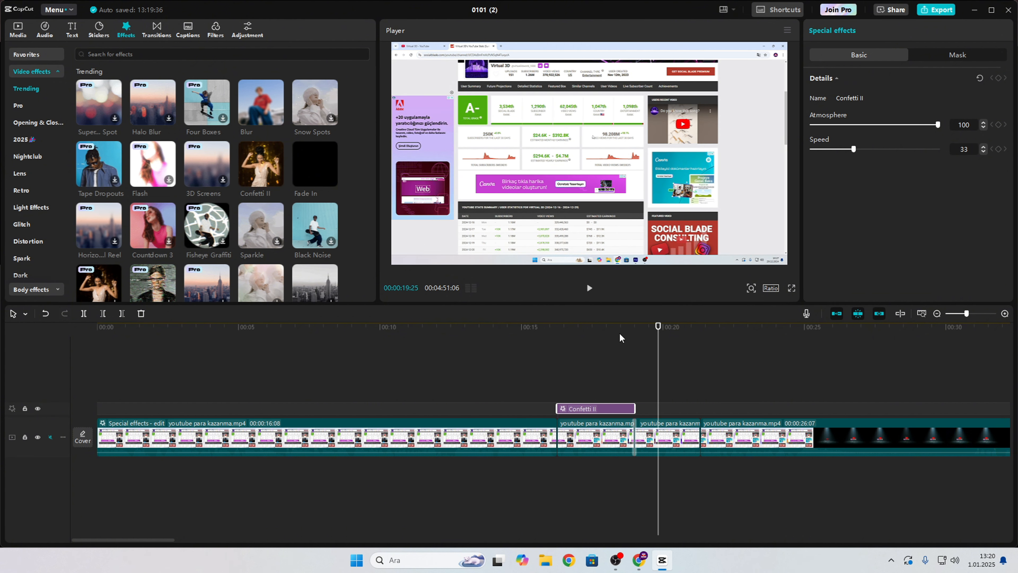
Extend the Confetti II effect clip across the third and fourth segments' opening and play it back
{"action": "left_click", "coordinate": [597, 333]}
{"action": "left_click_drag", "start_coordinate": [634, 409], "coordinate": [857, 409]}
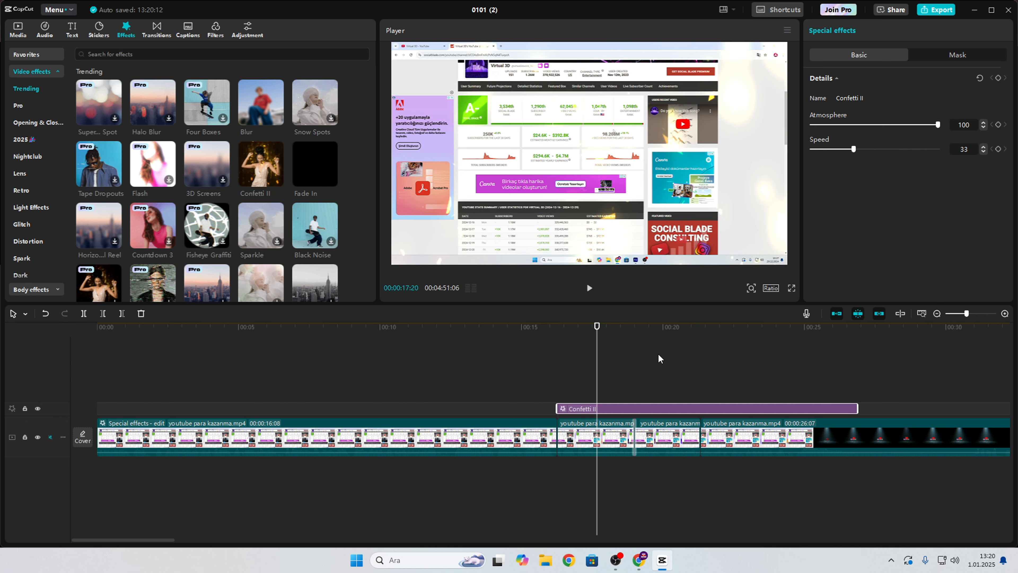
{"action": "key", "text": "space"}
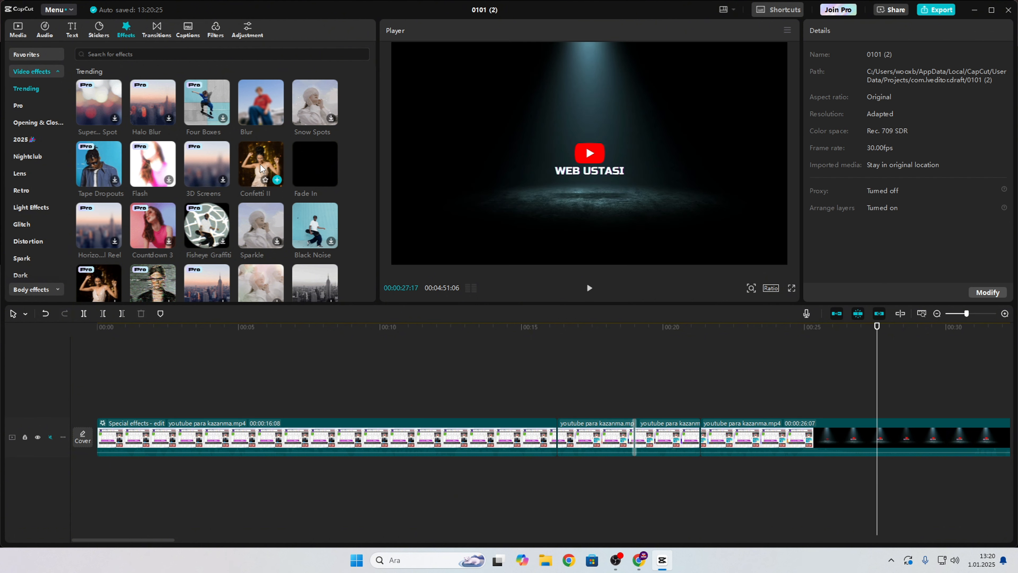
Apply the Confetti II effect directly onto the second segment and place the playhead just before that segment
{"action": "left_click_drag", "start_coordinate": [260, 163], "coordinate": [570, 438]}
{"action": "left_click", "coordinate": [543, 337]}
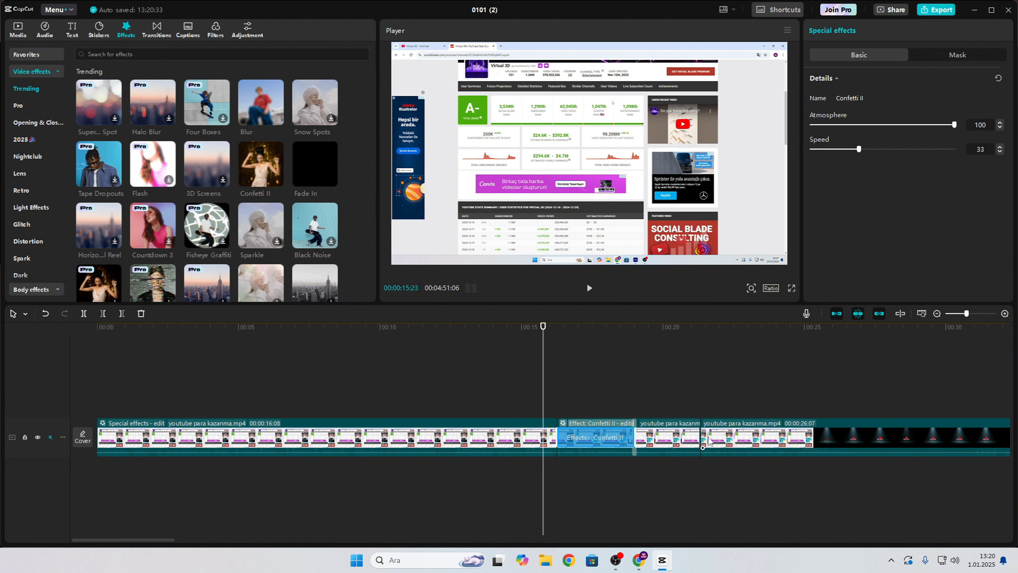
Move the fourth and fifth segments onto separate tracks above the main track, each starting earlier
{"action": "left_click_drag", "start_coordinate": [708, 440], "coordinate": [241, 399]}
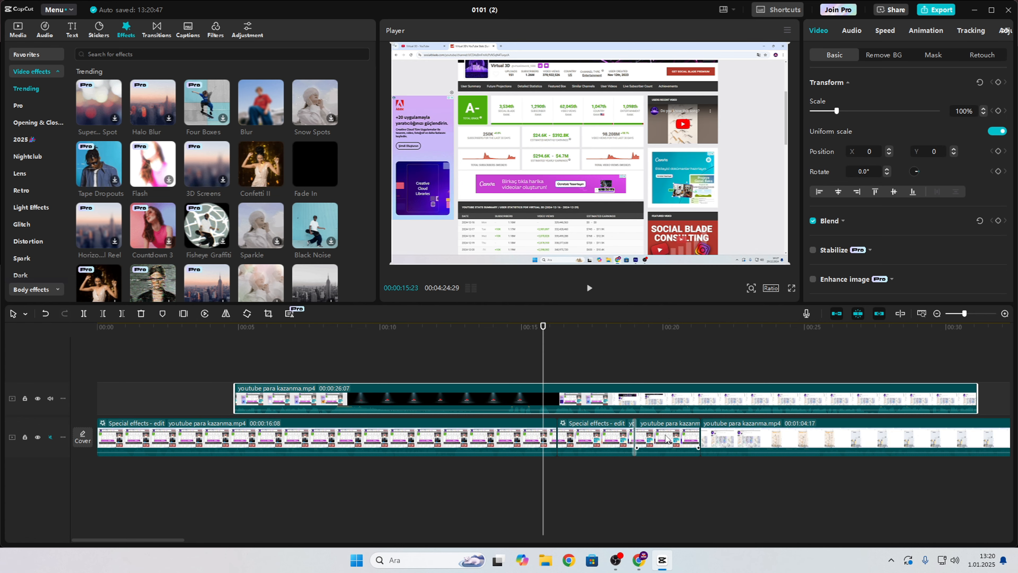
{"action": "left_click_drag", "start_coordinate": [753, 434], "coordinate": [422, 377]}
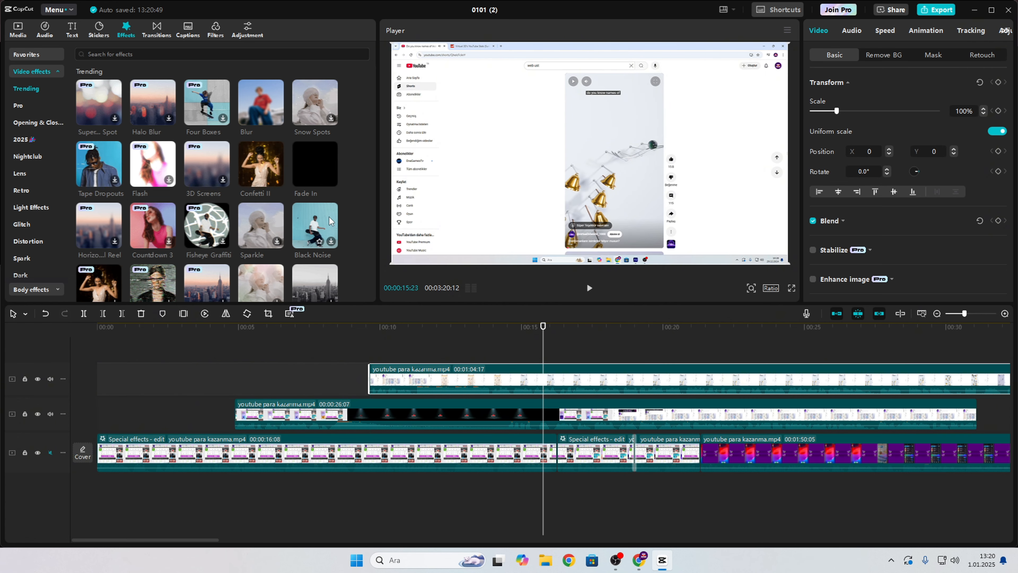
Add the Fade In effect on its own track and align its start with the uppermost video clip
{"action": "left_click", "coordinate": [408, 328]}
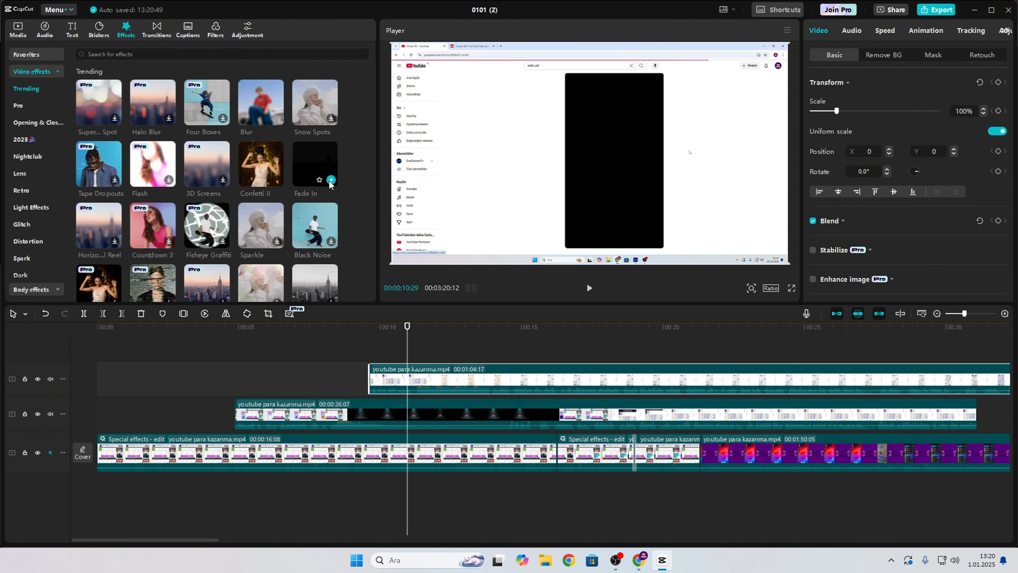
{"action": "left_click", "coordinate": [331, 179]}
{"action": "left_click_drag", "start_coordinate": [448, 369], "coordinate": [409, 369]}
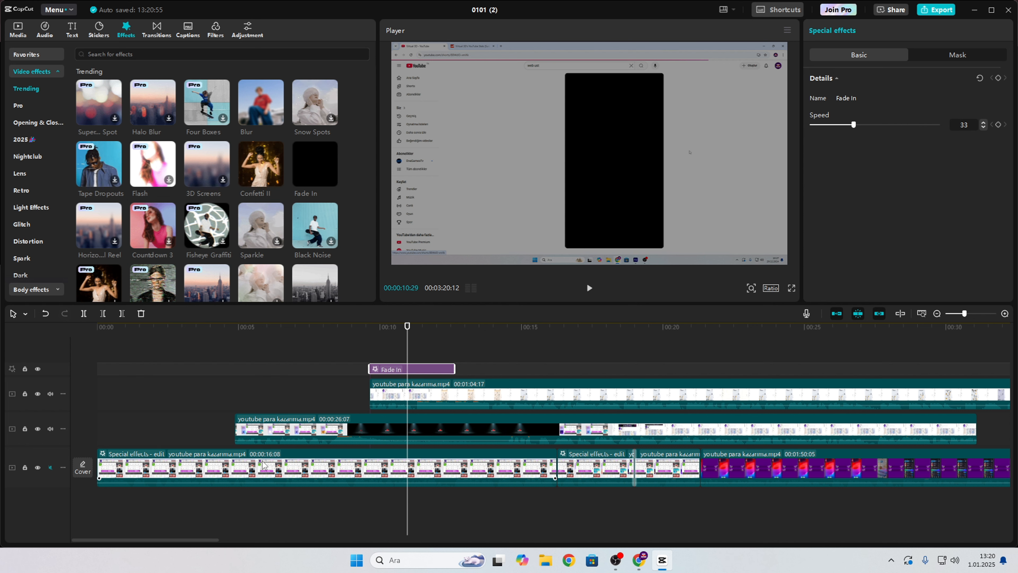
Delete the separate Fade In effect clip and apply Fade In directly onto the clip on the middle video track
{"action": "left_click", "coordinate": [294, 476]}
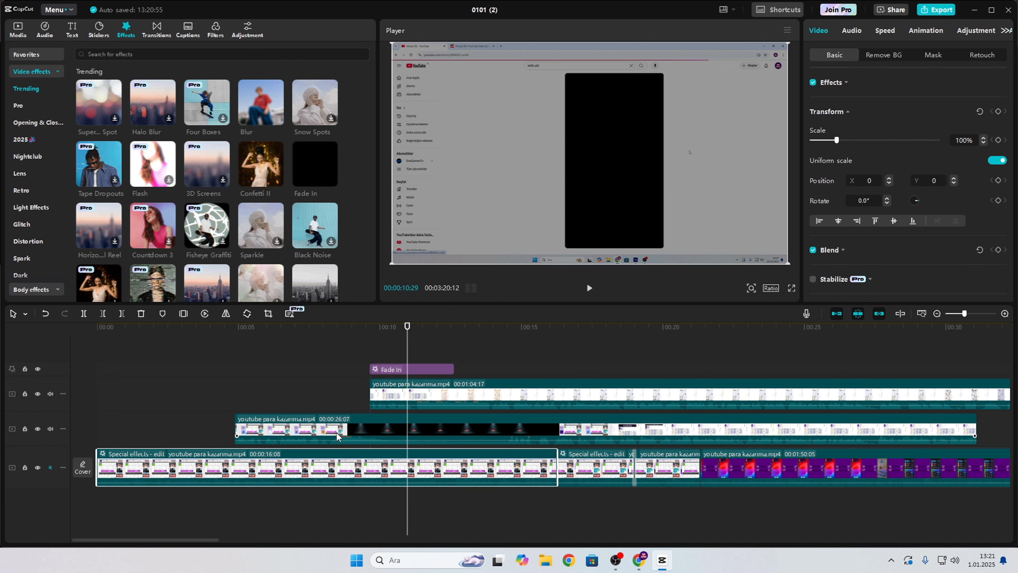
{"action": "left_click", "coordinate": [425, 429]}
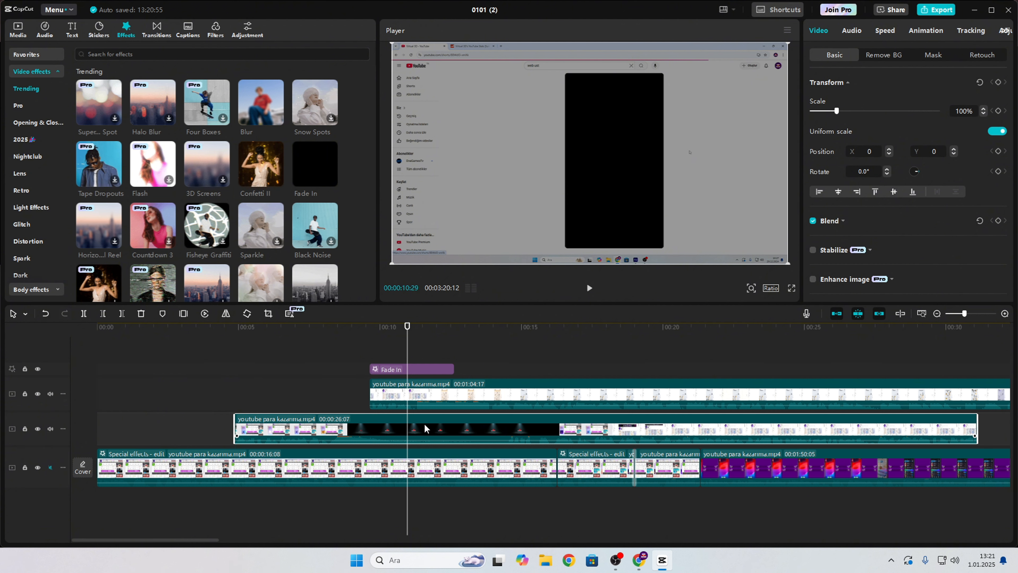
{"action": "left_click", "coordinate": [399, 369]}
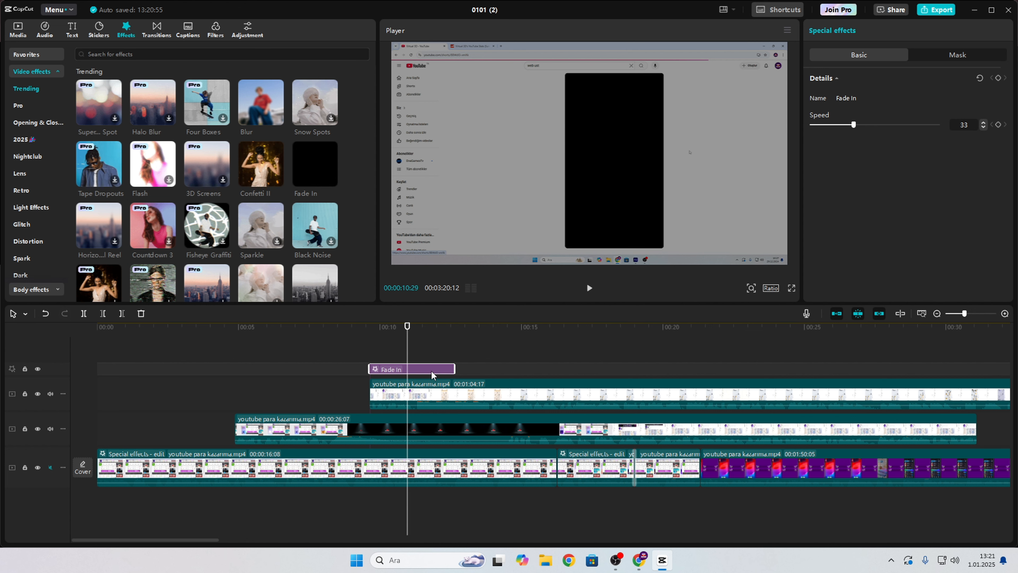
{"action": "key", "text": "Delete"}
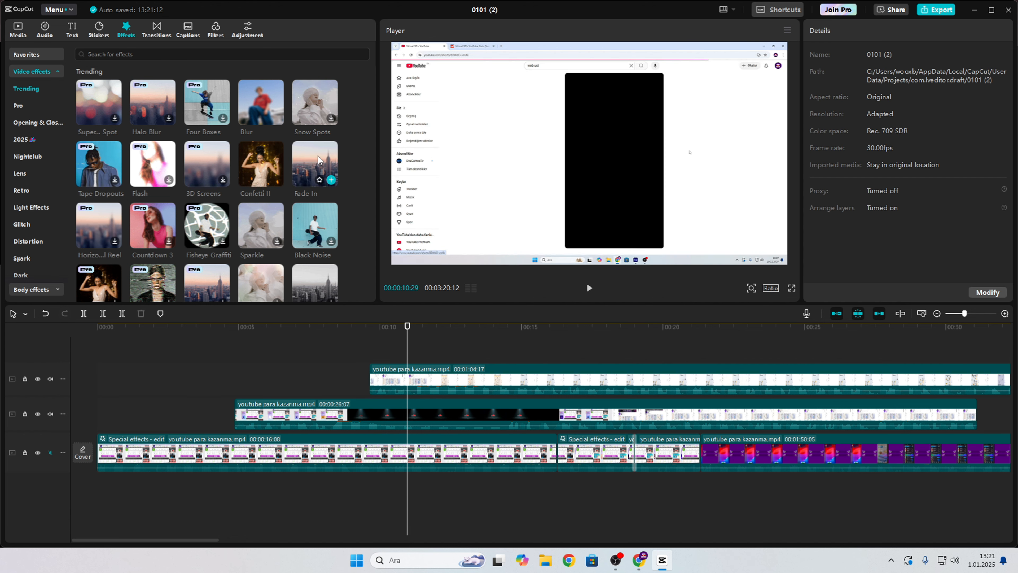
{"action": "left_click_drag", "start_coordinate": [315, 165], "coordinate": [249, 415]}
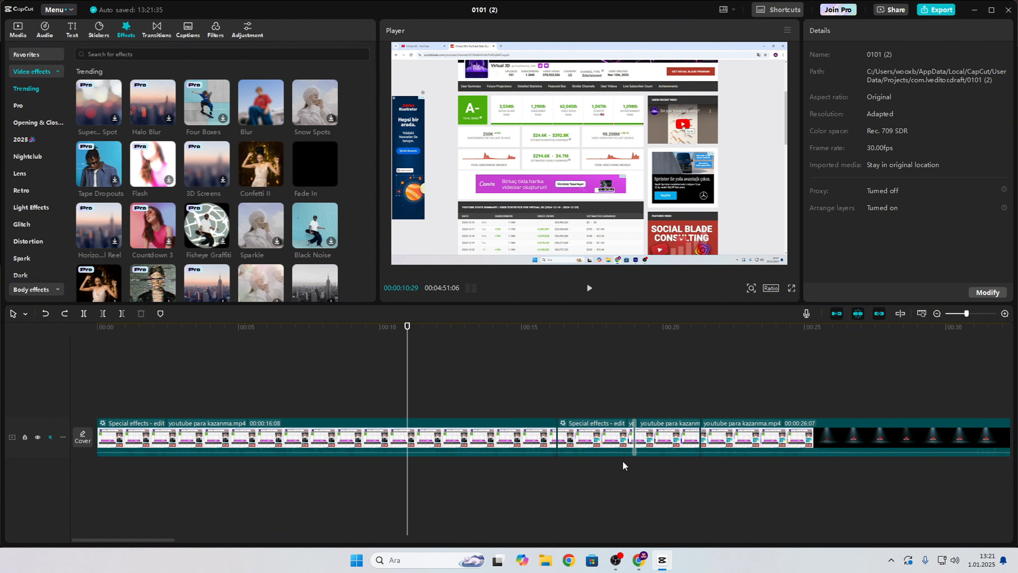
Open the voiceover recorder, review its input device choices and close it without recording
{"action": "scroll", "coordinate": [476, 367], "scroll_direction": "down", "scroll_amount": 3}
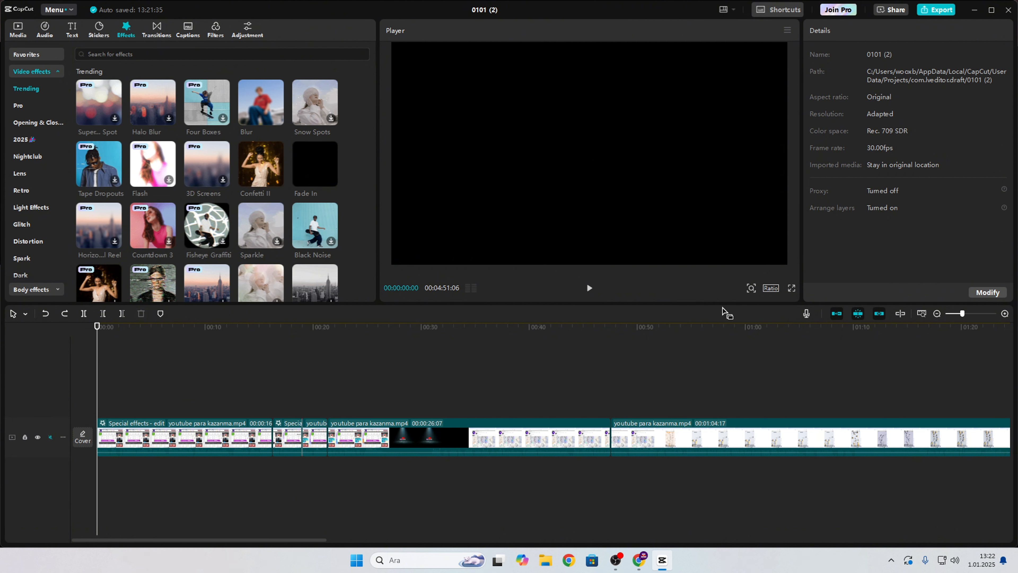
{"action": "left_click", "coordinate": [807, 314]}
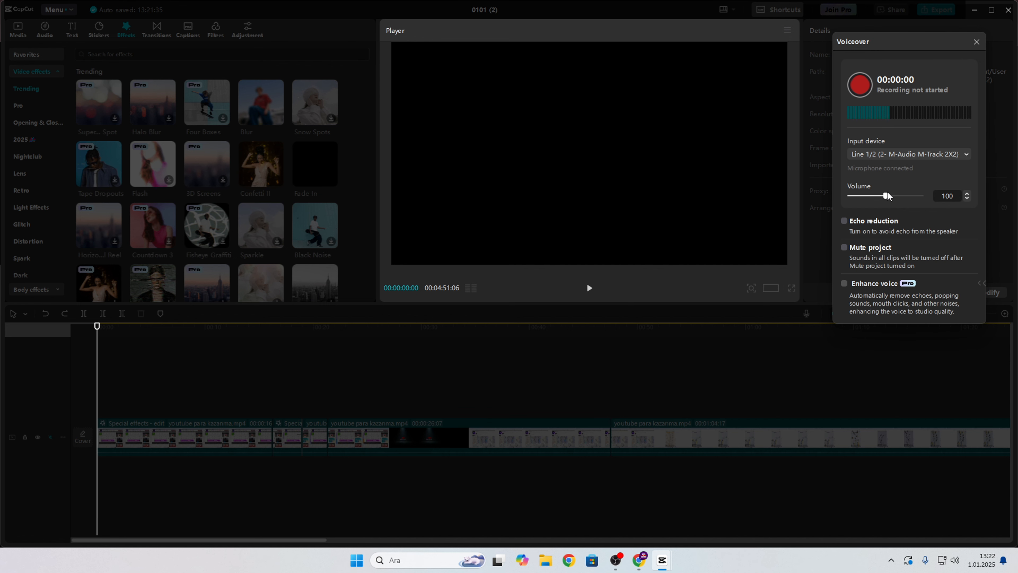
{"action": "left_click", "coordinate": [891, 152]}
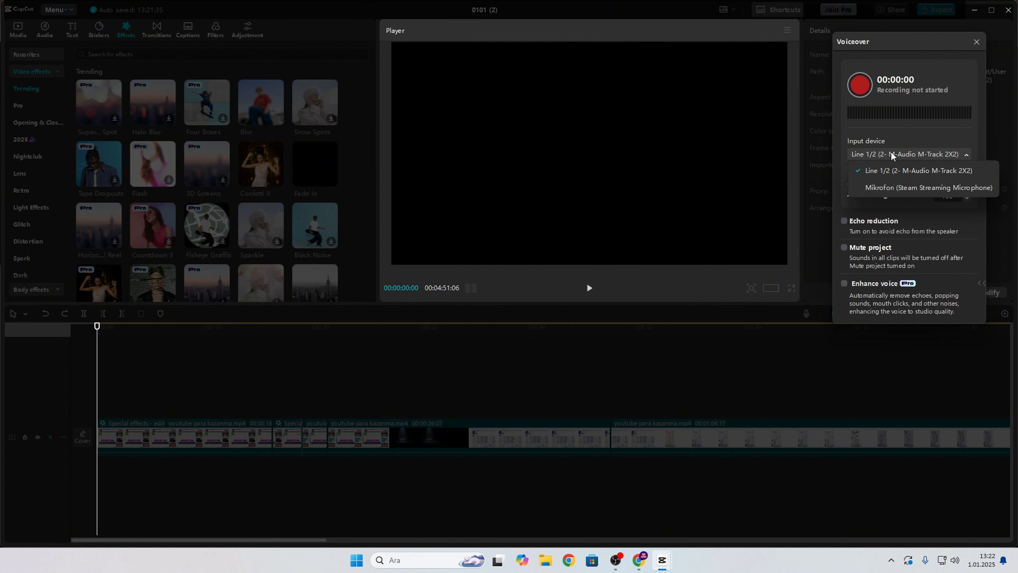
{"action": "left_click", "coordinate": [915, 155]}
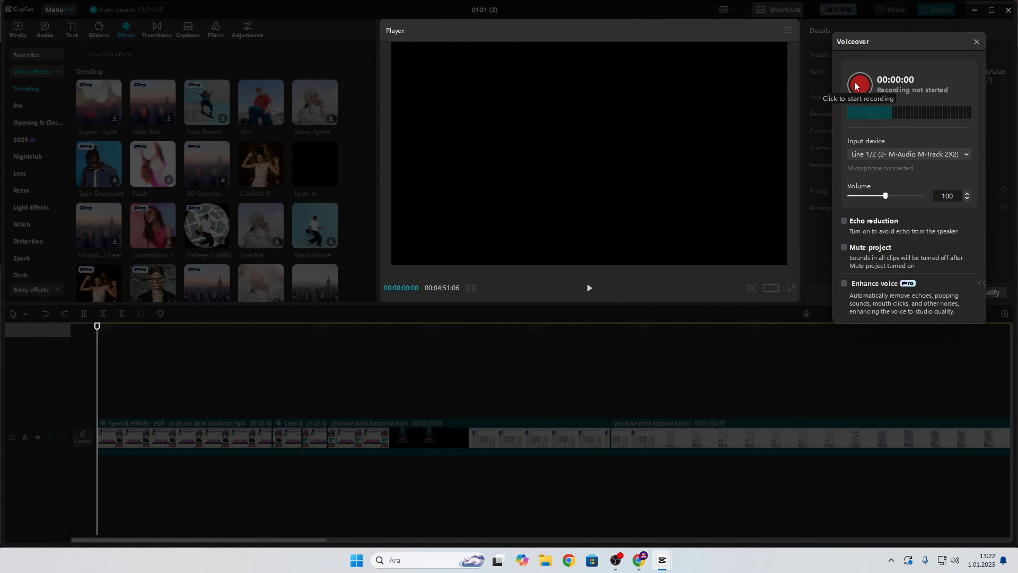
{"action": "left_click", "coordinate": [977, 42]}
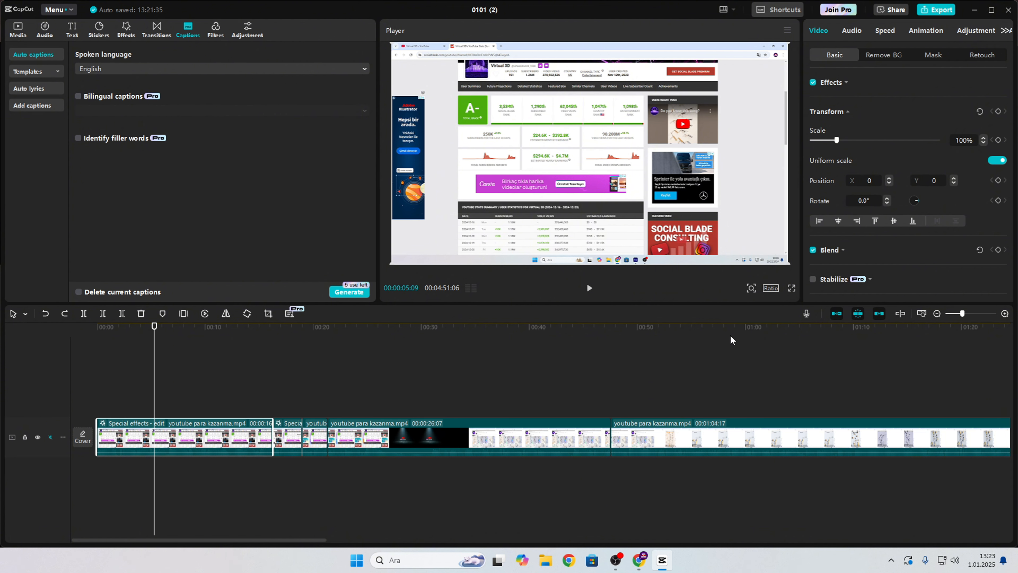
Select the first segment with the playhead at 00:00:06:00 and change the video's aspect ratio to 9:16
{"action": "left_click", "coordinate": [610, 358]}
{"action": "left_click", "coordinate": [189, 425]}
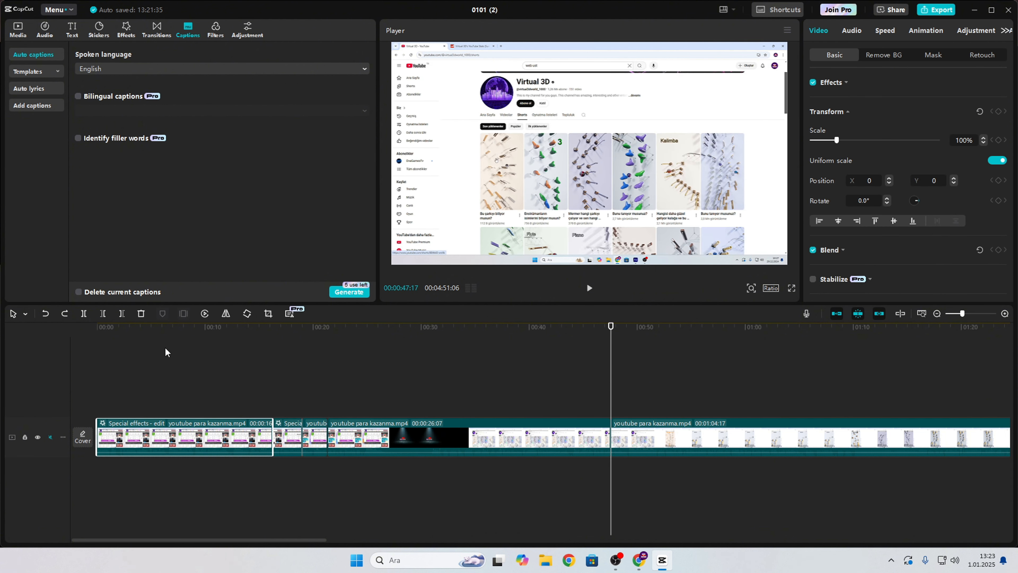
{"action": "left_click", "coordinate": [162, 332]}
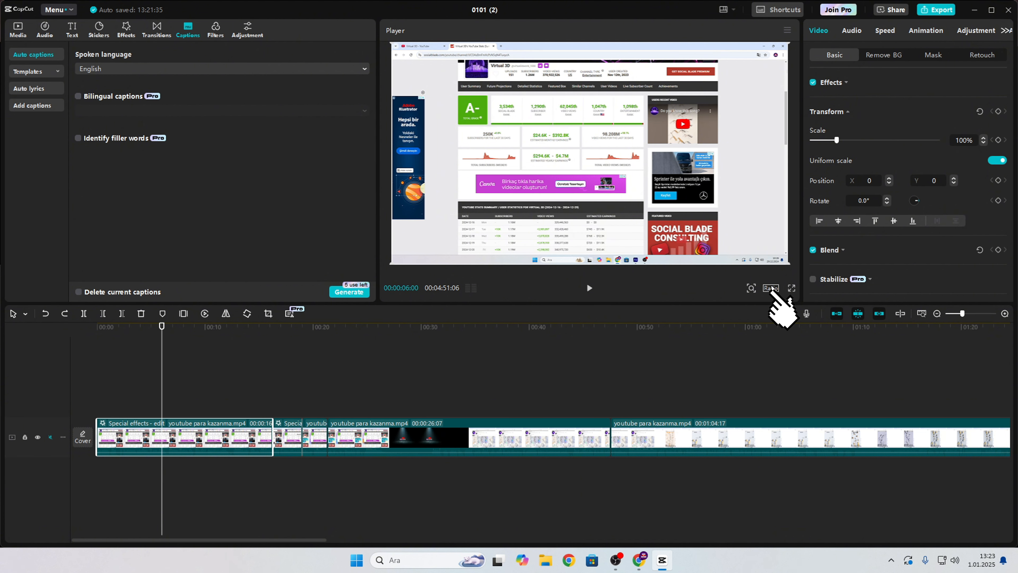
{"action": "left_click", "coordinate": [771, 287]}
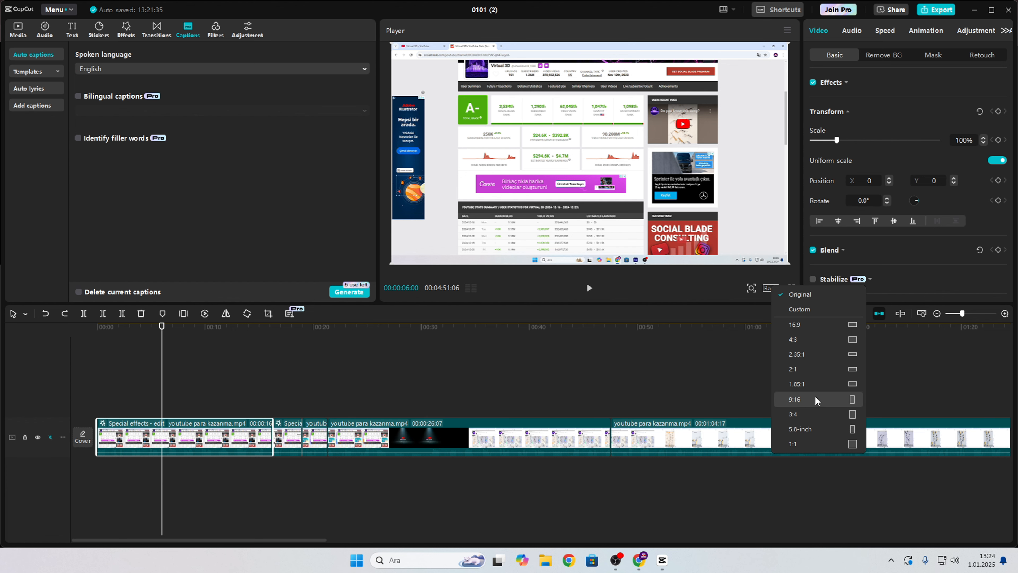
{"action": "left_click", "coordinate": [796, 399]}
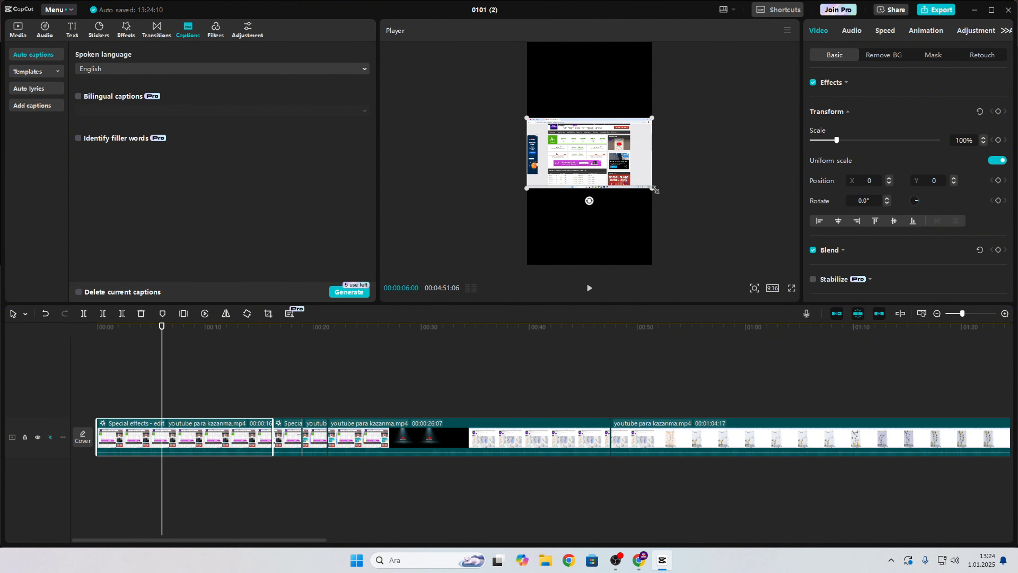
Enlarge the first segment to 316% so it fills the vertical frame and shift its picture sideways
{"action": "left_click_drag", "start_coordinate": [652, 188], "coordinate": [813, 412]}
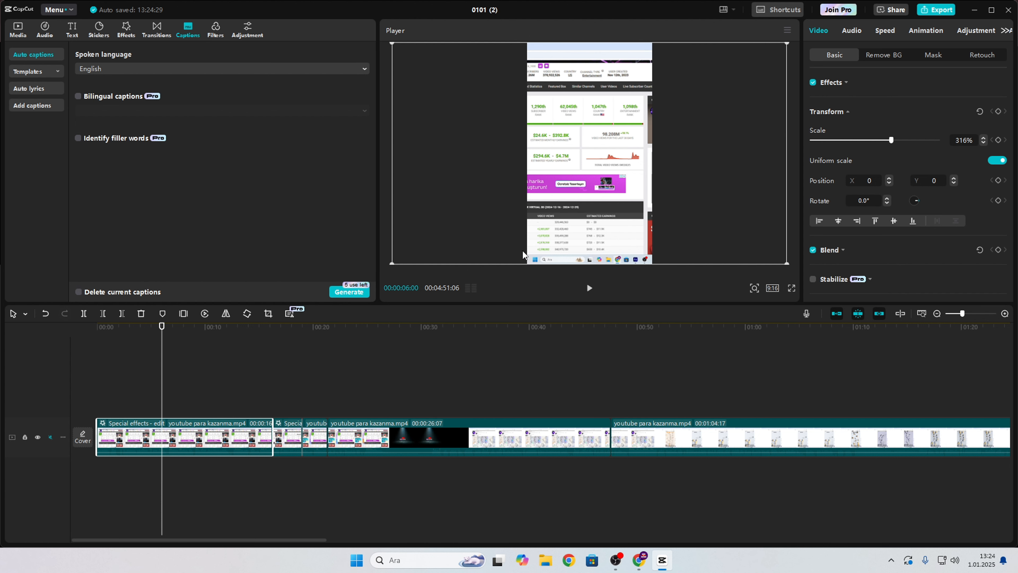
{"action": "mouse_move", "coordinate": [566, 238]}
{"action": "left_mouse_down"}
{"action": "mouse_move", "coordinate": [576, 239]}
{"action": "mouse_move", "coordinate": [566, 237]}
{"action": "left_mouse_up"}
{"action": "left_click_drag", "start_coordinate": [582, 174], "coordinate": [510, 177]}
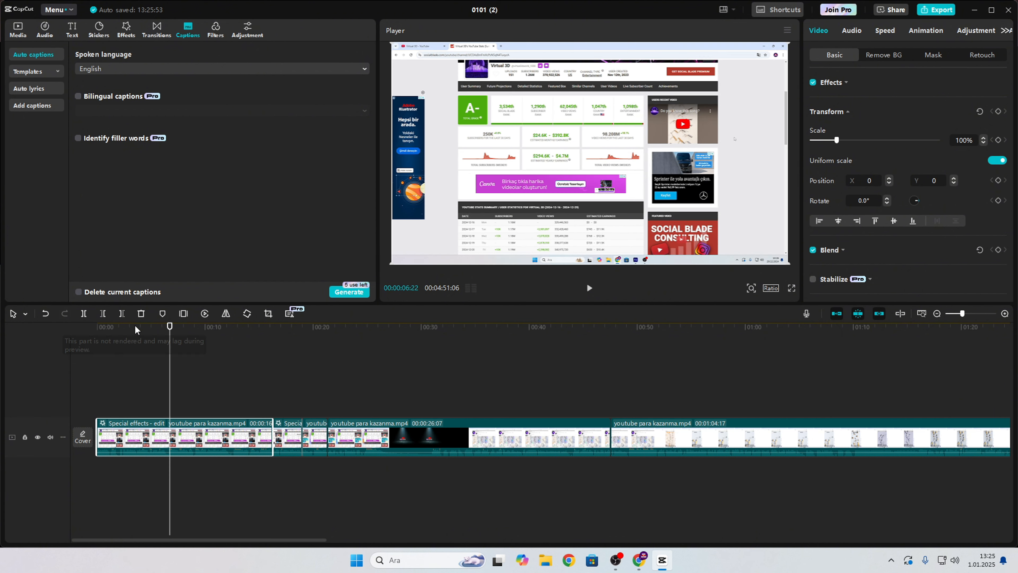
Select the fifth segment, scrub through its opening seconds and place the playhead at its start, 00:00:47:17
{"action": "left_click_drag", "start_coordinate": [134, 325], "coordinate": [61, 326]}
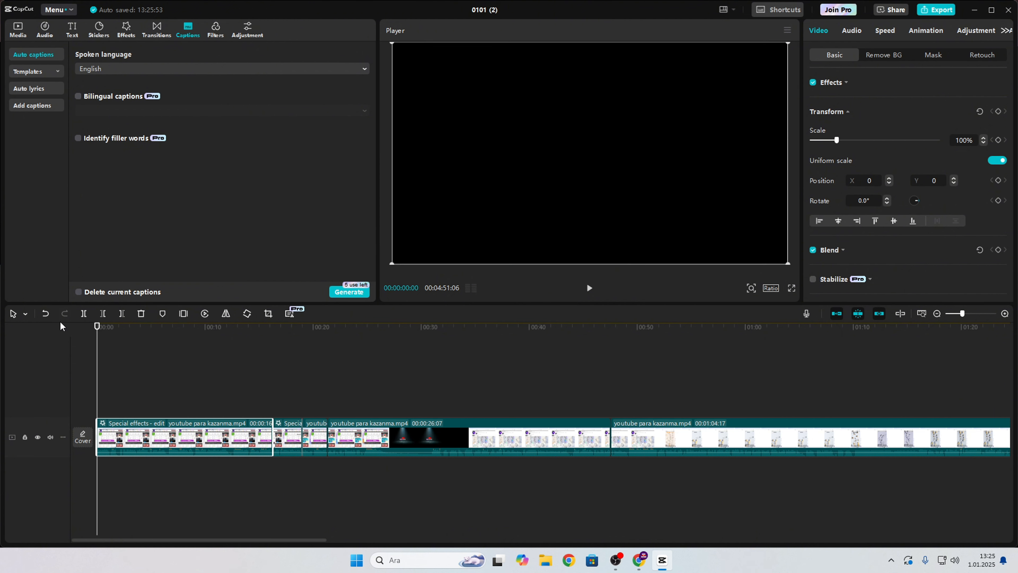
{"action": "left_click", "coordinate": [343, 437]}
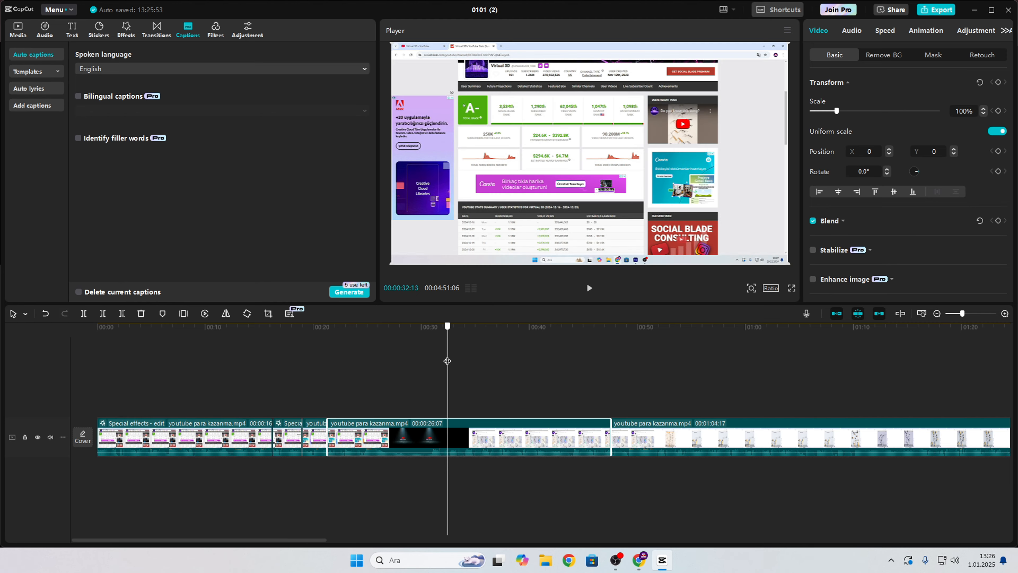
{"action": "left_click_drag", "start_coordinate": [172, 364], "coordinate": [105, 359]}
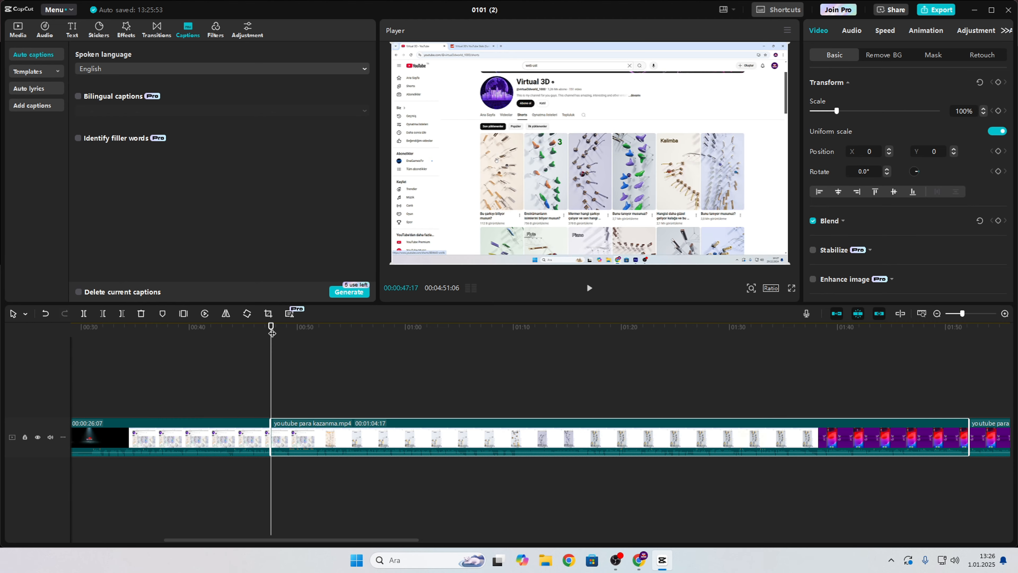
{"action": "left_click_drag", "start_coordinate": [272, 333], "coordinate": [313, 330]}
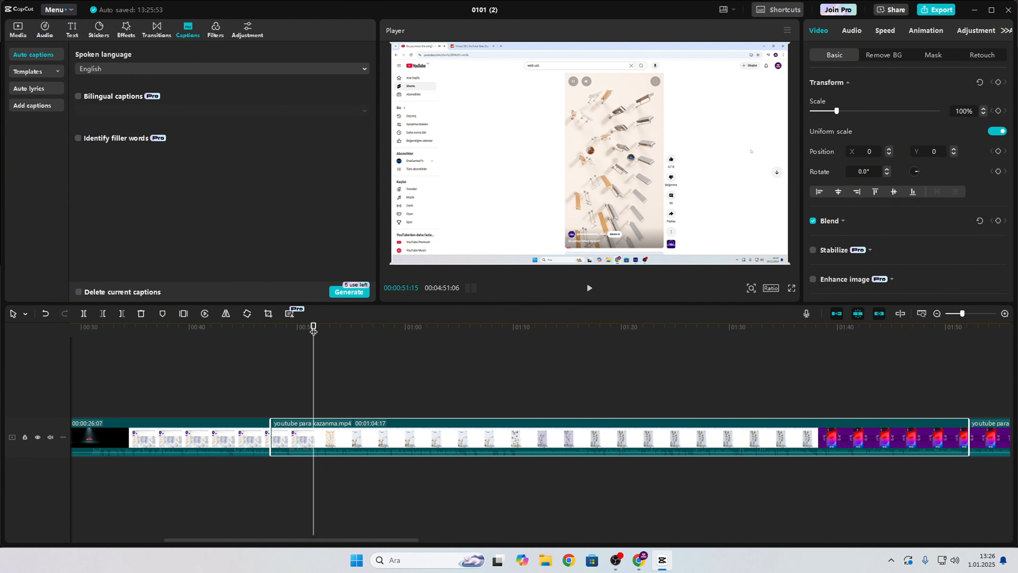
{"action": "left_click_drag", "start_coordinate": [314, 330], "coordinate": [290, 338]}
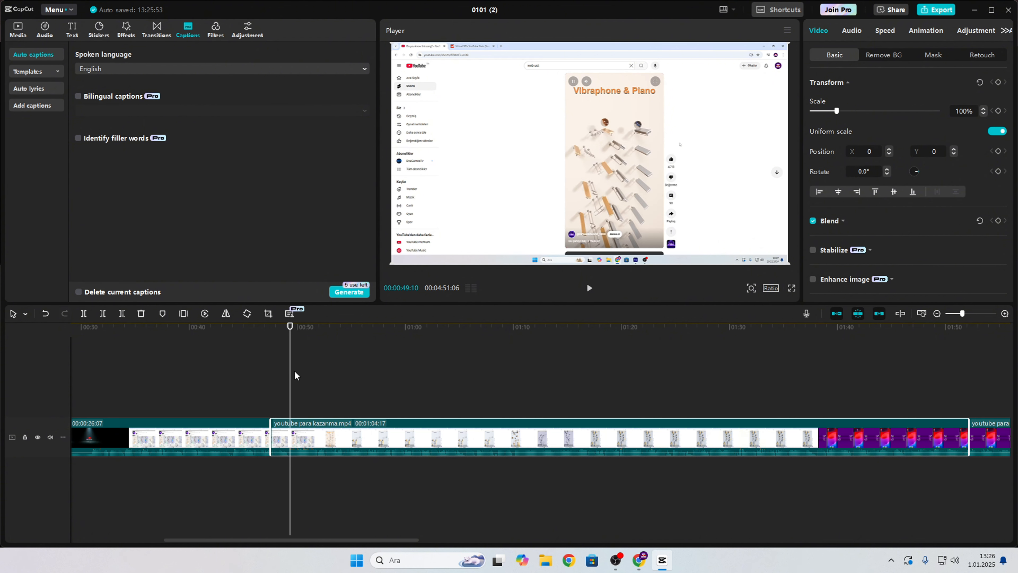
{"action": "left_click", "coordinate": [333, 492]}
{"action": "left_click", "coordinate": [307, 444]}
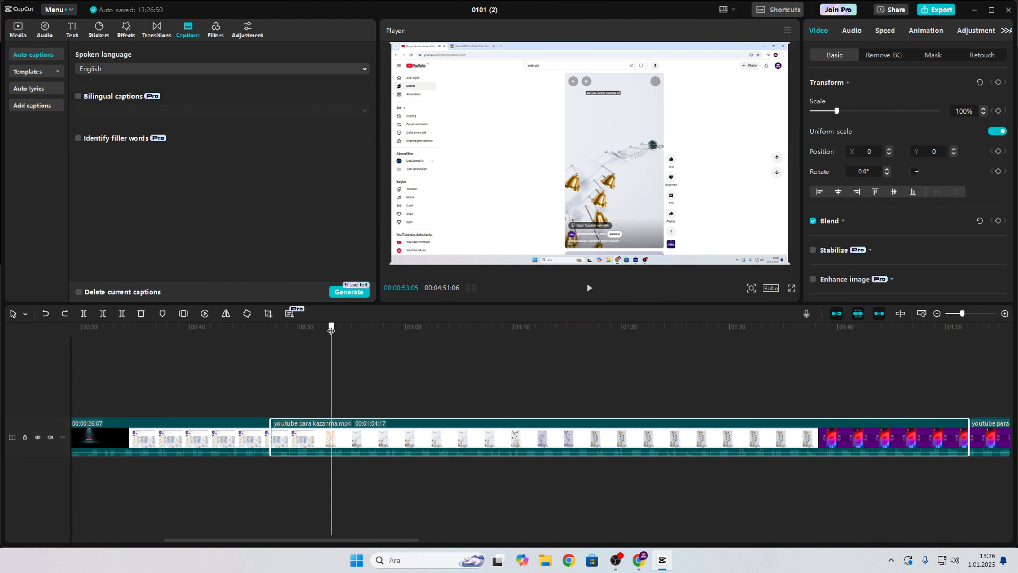
{"action": "left_click_drag", "start_coordinate": [331, 330], "coordinate": [271, 337]}
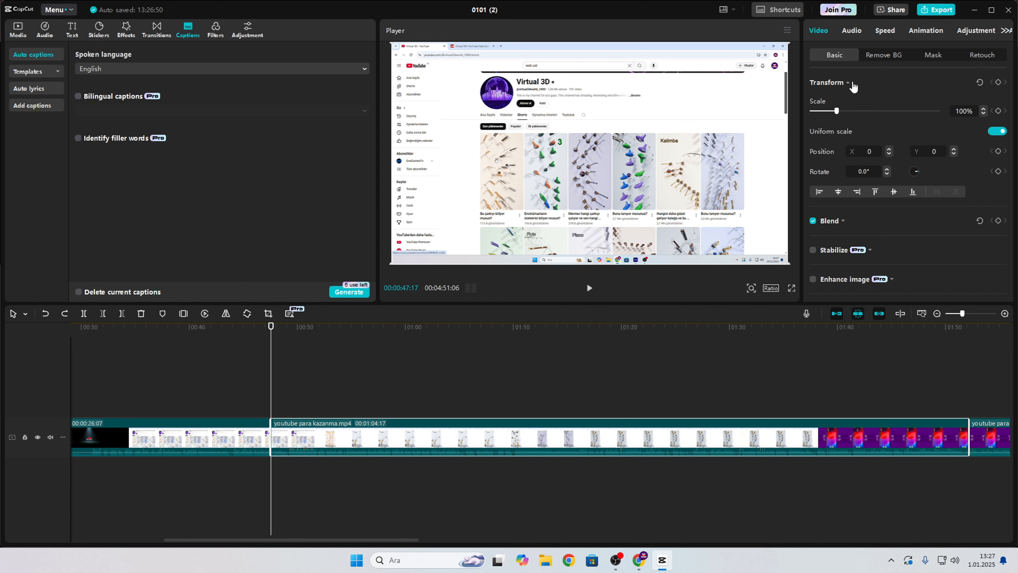
Keyframe the fifth segment's transform at 00:00:47:17 and again at 00:01:04:06 with 157% scale and position X -177, Y -360
{"action": "left_click", "coordinate": [997, 83]}
{"action": "left_click", "coordinate": [998, 83]}
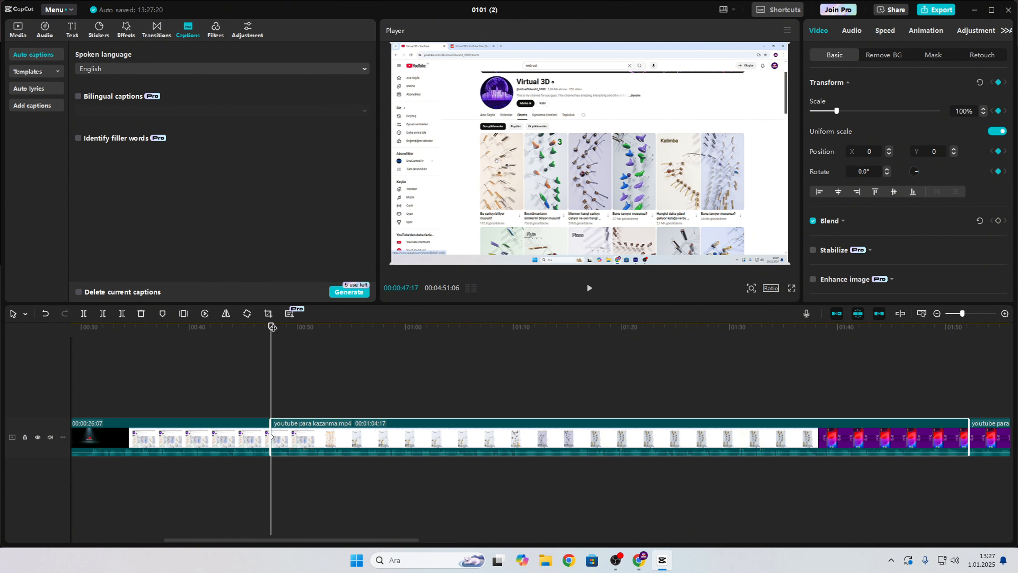
{"action": "left_click_drag", "start_coordinate": [271, 327], "coordinate": [448, 369]}
{"action": "left_click", "coordinate": [998, 82]}
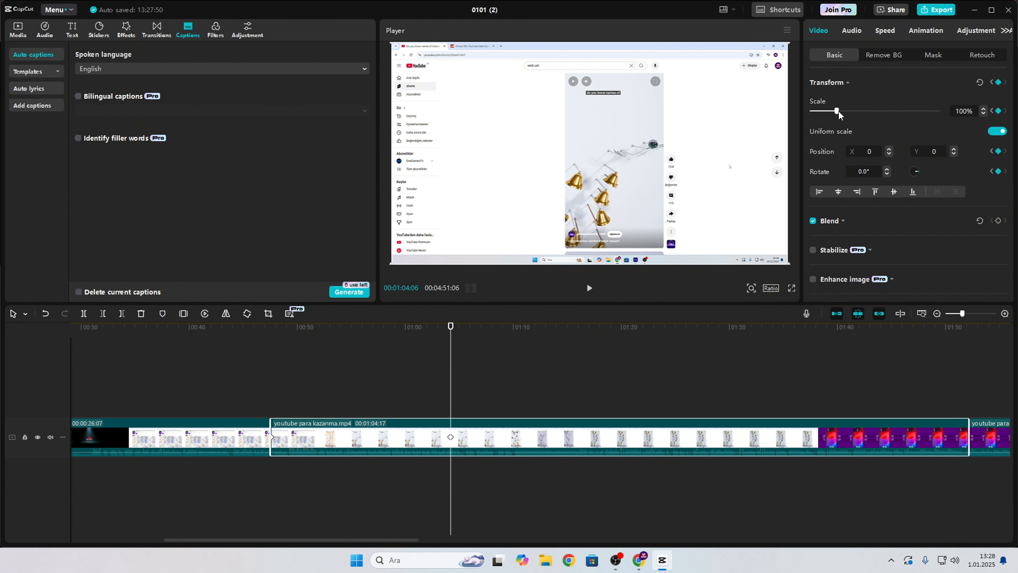
{"action": "left_click_drag", "start_coordinate": [838, 110], "coordinate": [852, 112]}
{"action": "left_click_drag", "start_coordinate": [643, 211], "coordinate": [626, 248]}
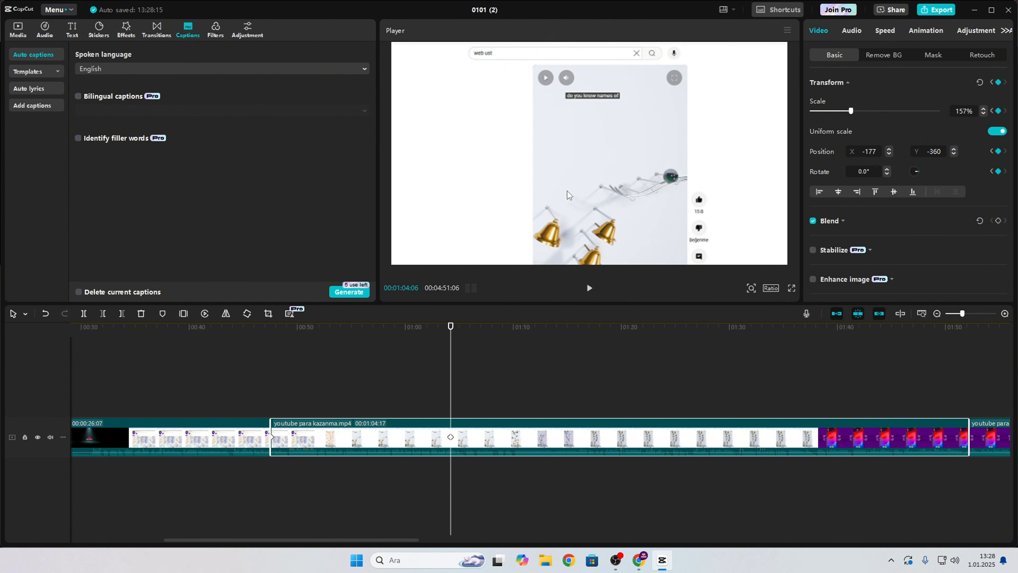
Play the zoom-in from the fifth segment's start and pause once playback is past the second keyframe
{"action": "left_click_drag", "start_coordinate": [448, 348], "coordinate": [271, 349]}
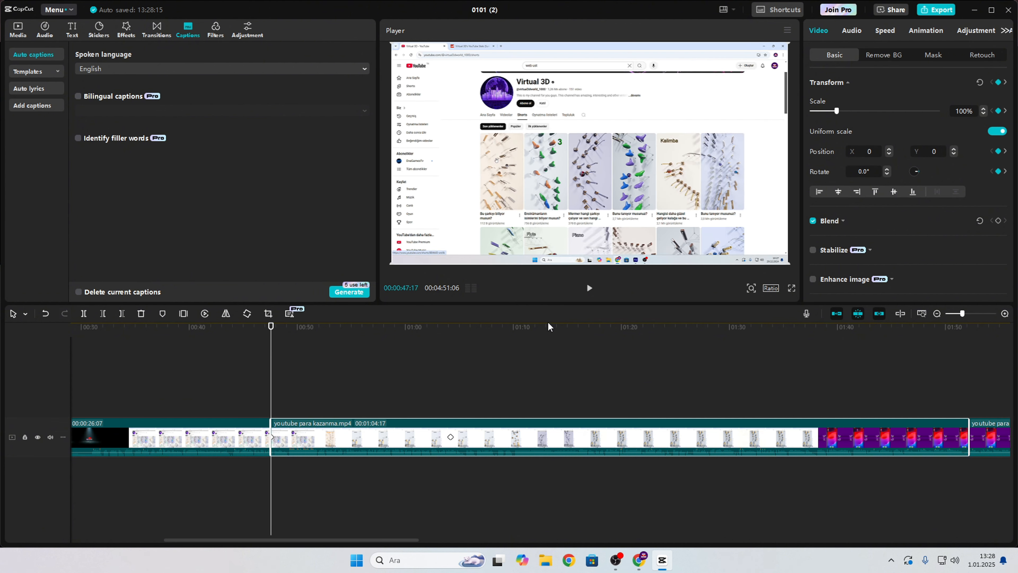
{"action": "left_click", "coordinate": [589, 289]}
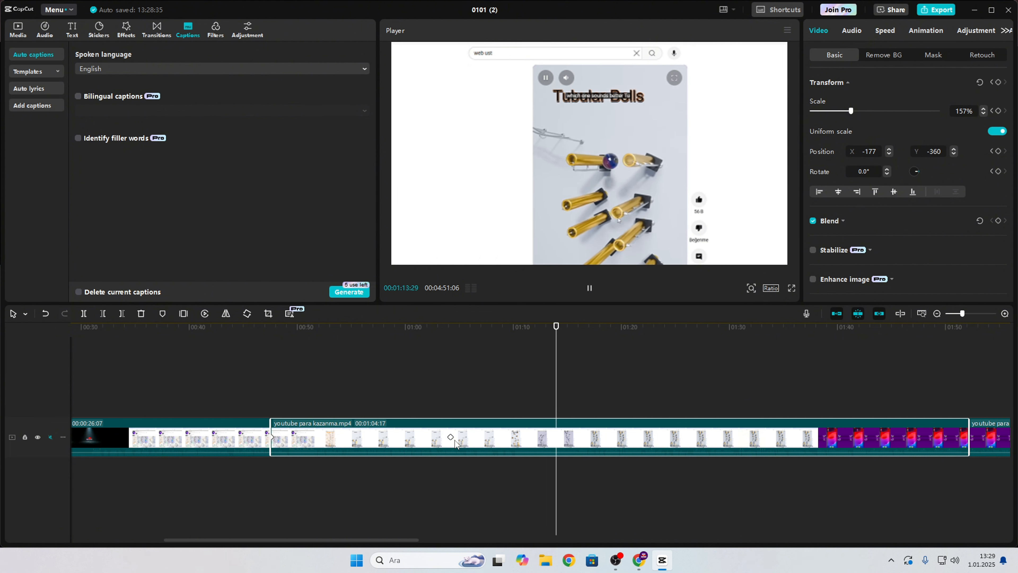
{"action": "key", "text": "space"}
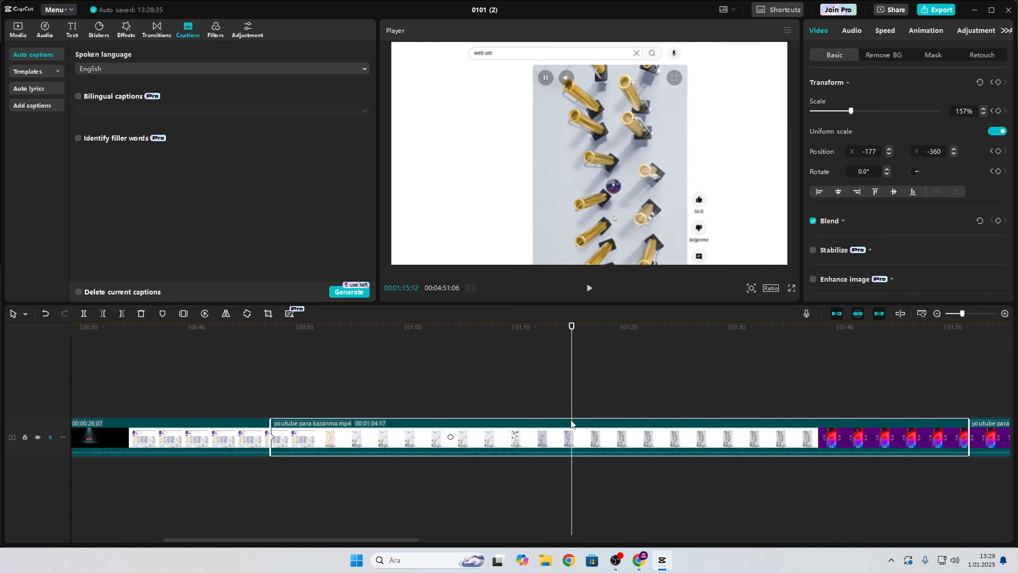
Add a third transform keyframe at 00:01:28:27 with the scale set to 100% and the position set to X 0, Y 0
{"action": "left_click_drag", "start_coordinate": [574, 329], "coordinate": [717, 360]}
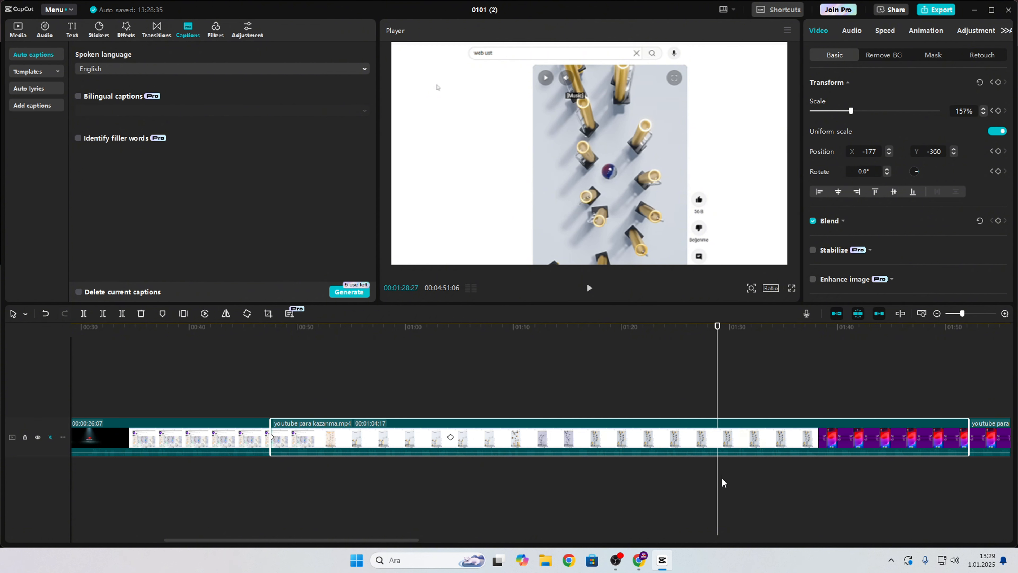
{"action": "left_click", "coordinate": [999, 83]}
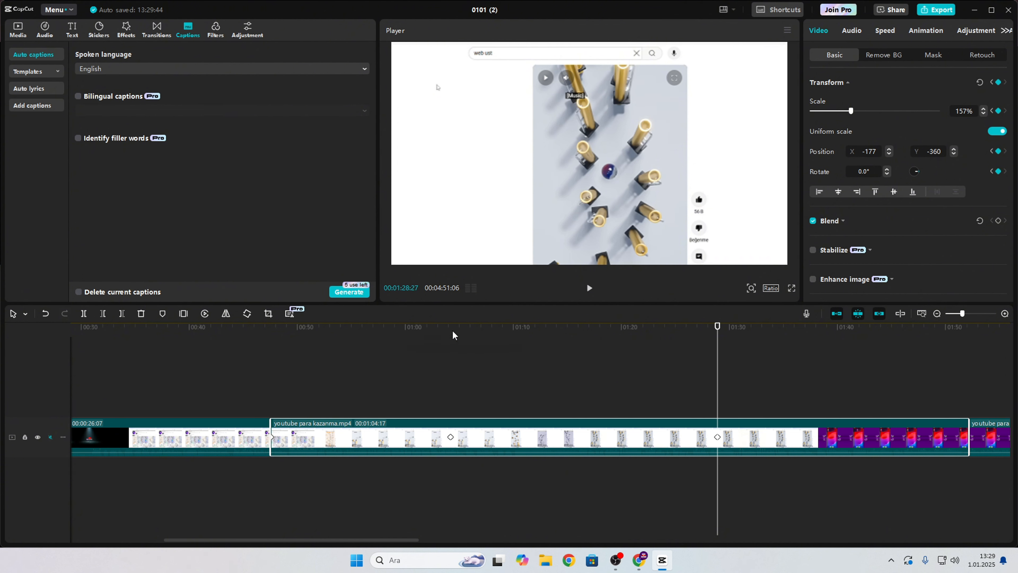
{"action": "left_click_drag", "start_coordinate": [717, 327], "coordinate": [717, 355]}
{"action": "left_click_drag", "start_coordinate": [851, 113], "coordinate": [837, 110]}
{"action": "left_click_drag", "start_coordinate": [596, 196], "coordinate": [613, 161]}
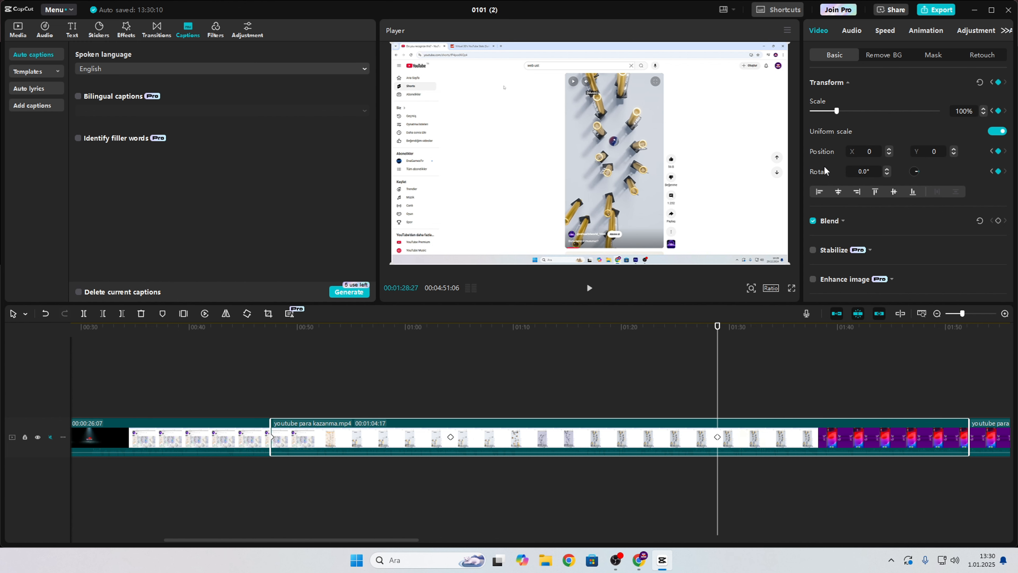
Play the zoom-out from the keyframe at 00:01:04:06 past the third keyframe and recheck the picture near it
{"action": "left_click", "coordinate": [450, 331]}
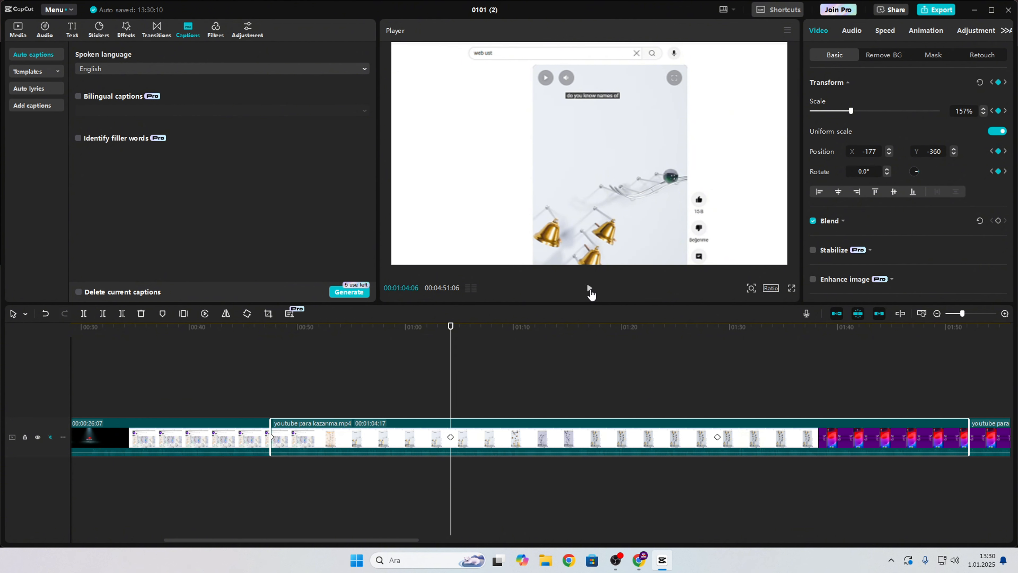
{"action": "left_click", "coordinate": [589, 289]}
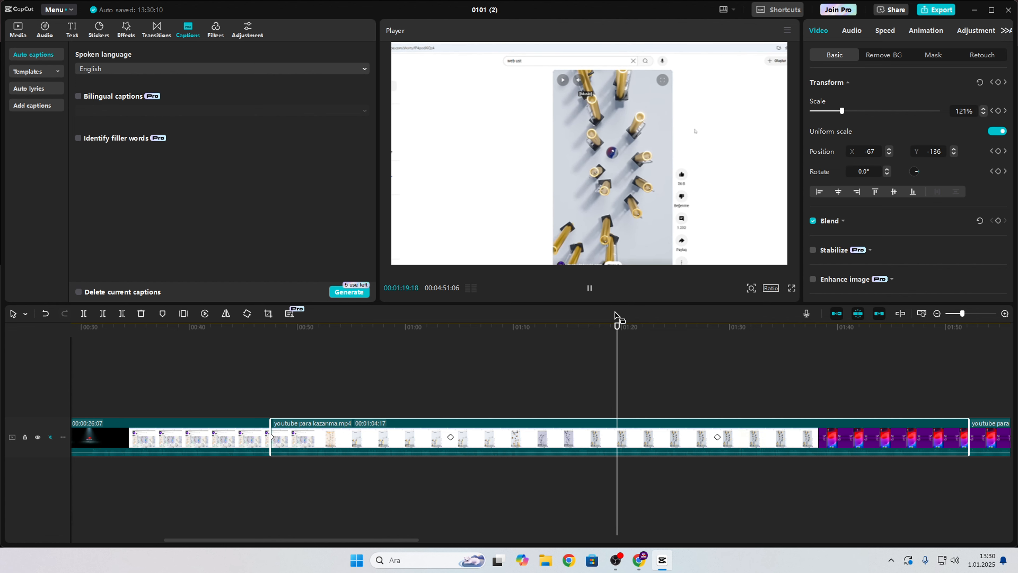
{"action": "left_click", "coordinate": [717, 438]}
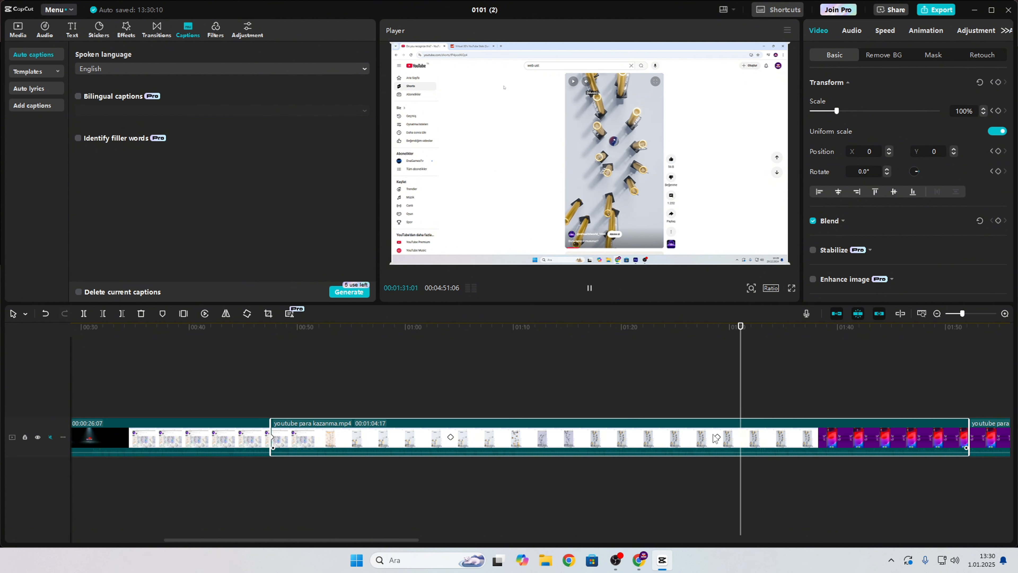
{"action": "left_click", "coordinate": [712, 327]}
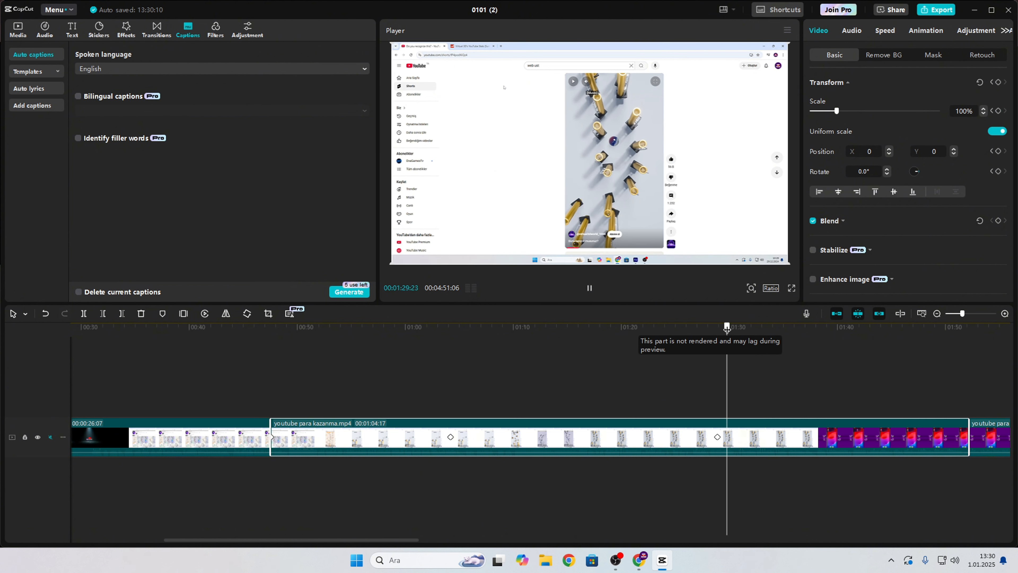
Stop playback at the fifth segment's start and scrub through the keyframes at 00:01:04:06 and 00:01:28:27 to review the zoom
{"action": "left_click", "coordinate": [333, 327]}
{"action": "left_click", "coordinate": [271, 327]}
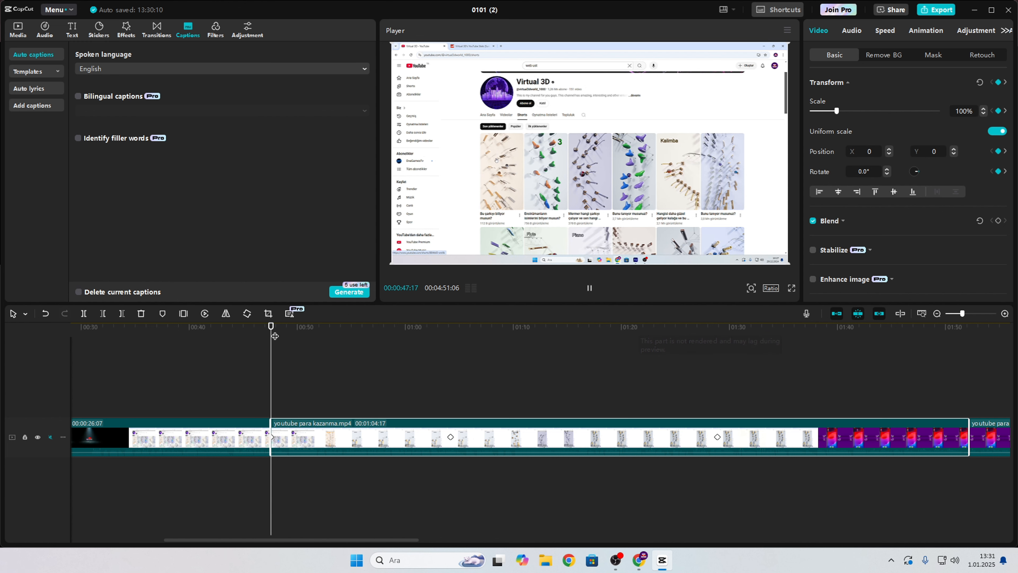
{"action": "key", "text": "space"}
{"action": "left_click_drag", "start_coordinate": [284, 327], "coordinate": [449, 333]}
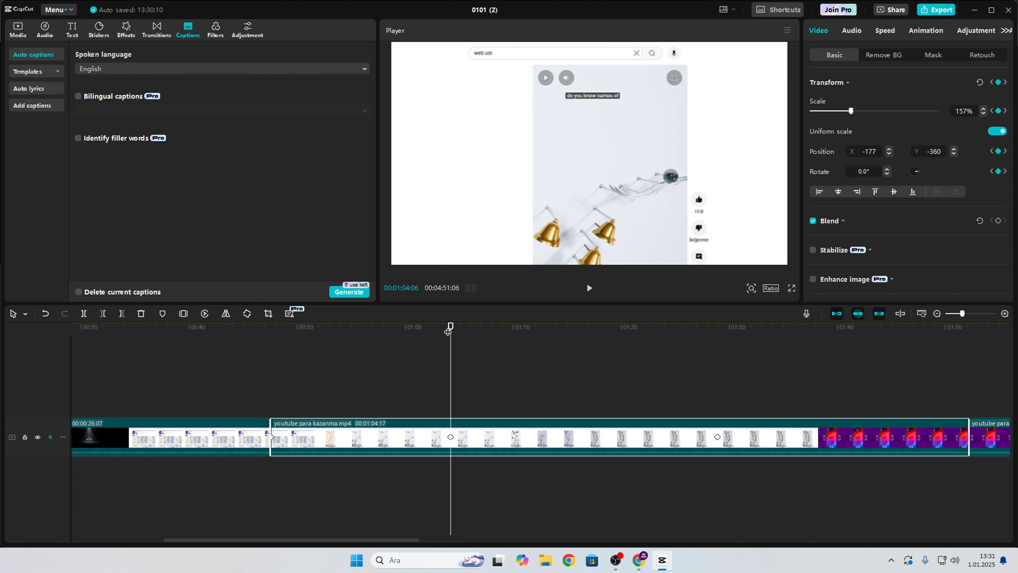
{"action": "left_click_drag", "start_coordinate": [450, 328], "coordinate": [717, 336]}
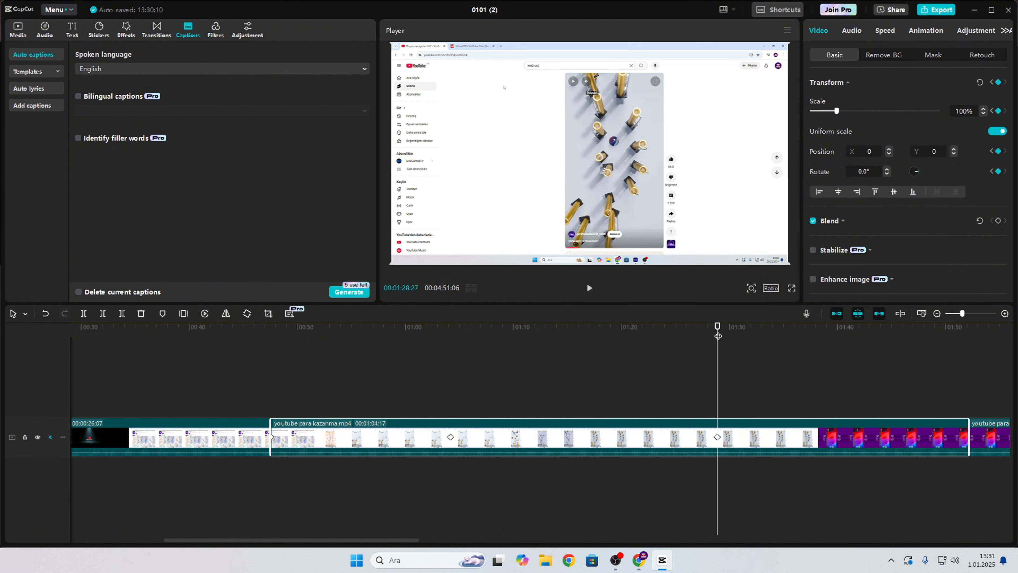
{"action": "scroll", "coordinate": [724, 368], "scroll_direction": "down", "scroll_amount": 5}
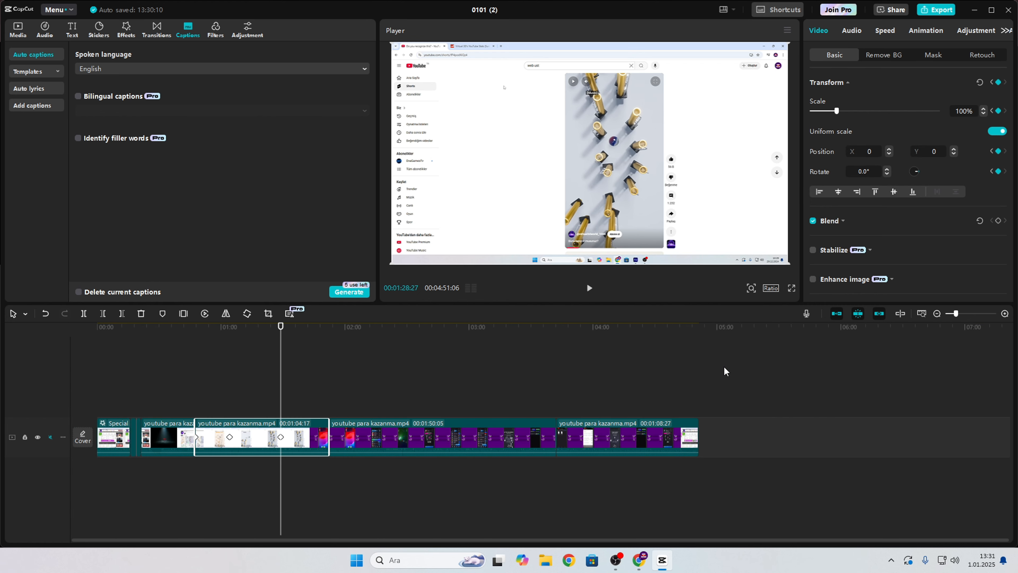